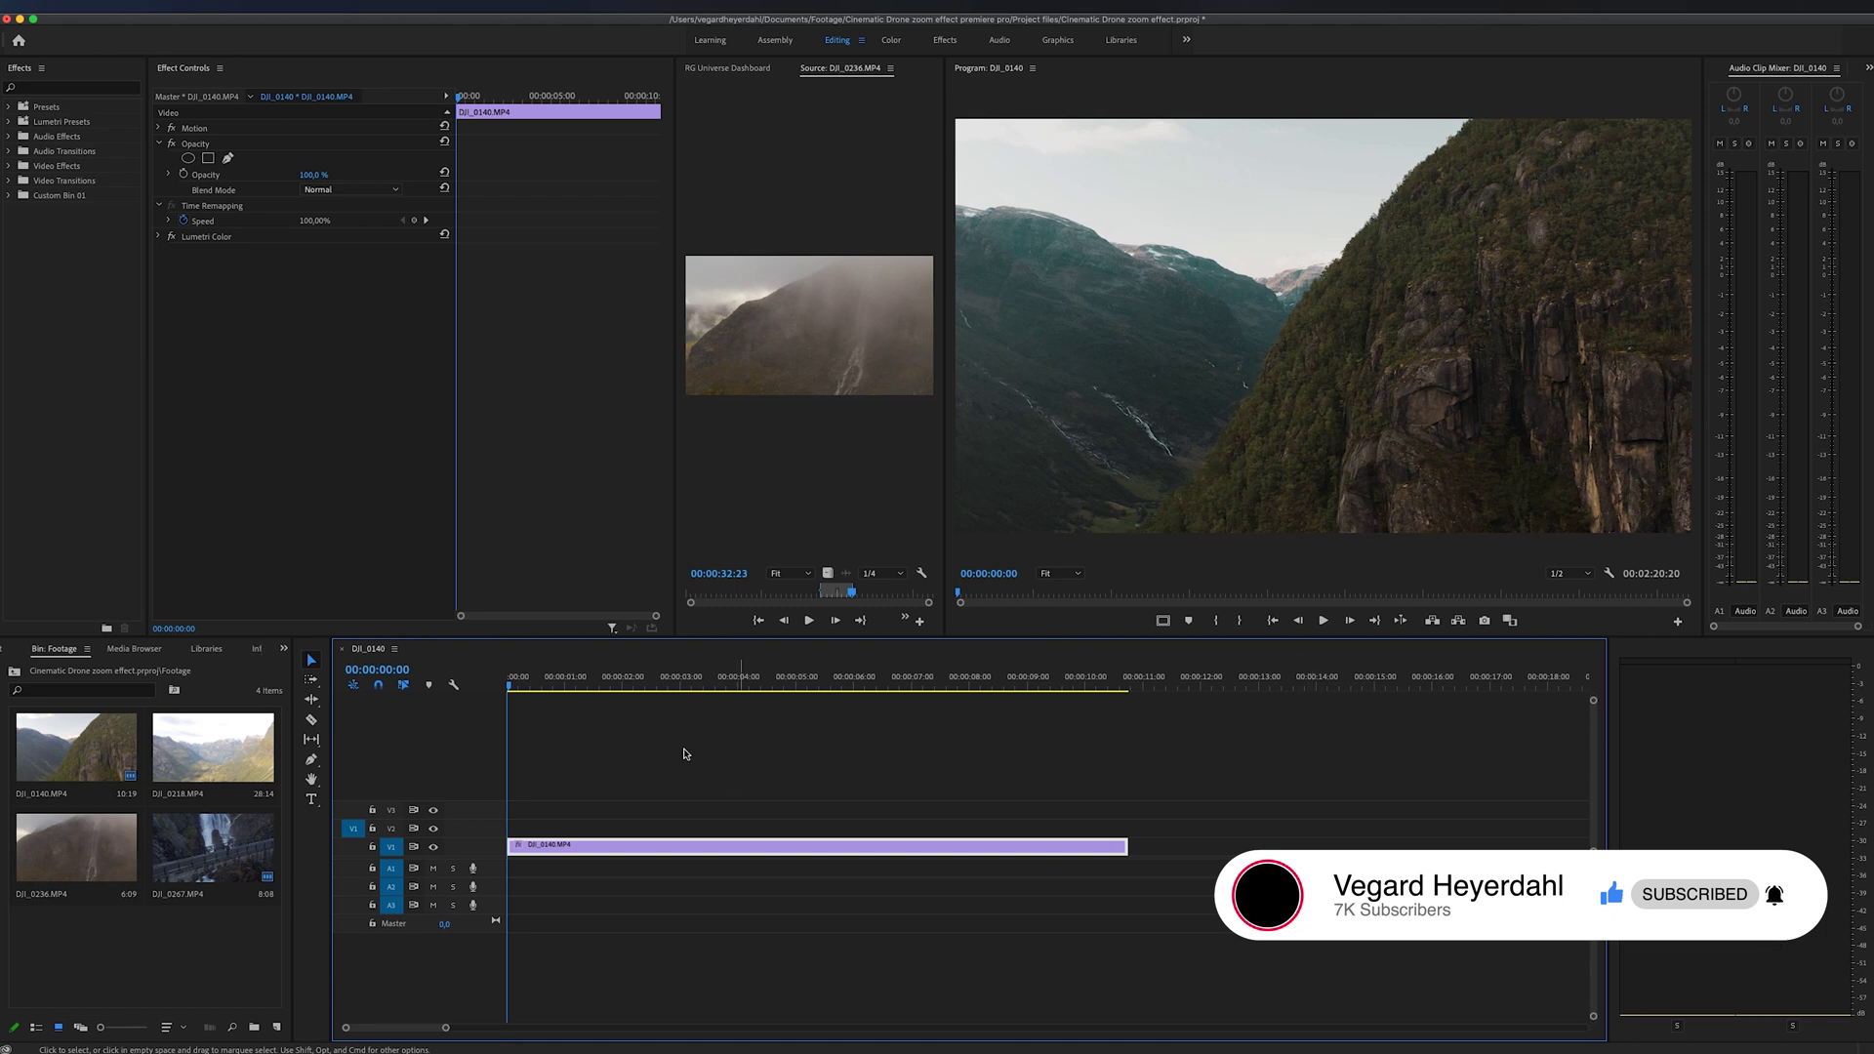
# Preview the drone shot from its first frames, then return the playhead to the start.
pyautogui.click(527, 684)
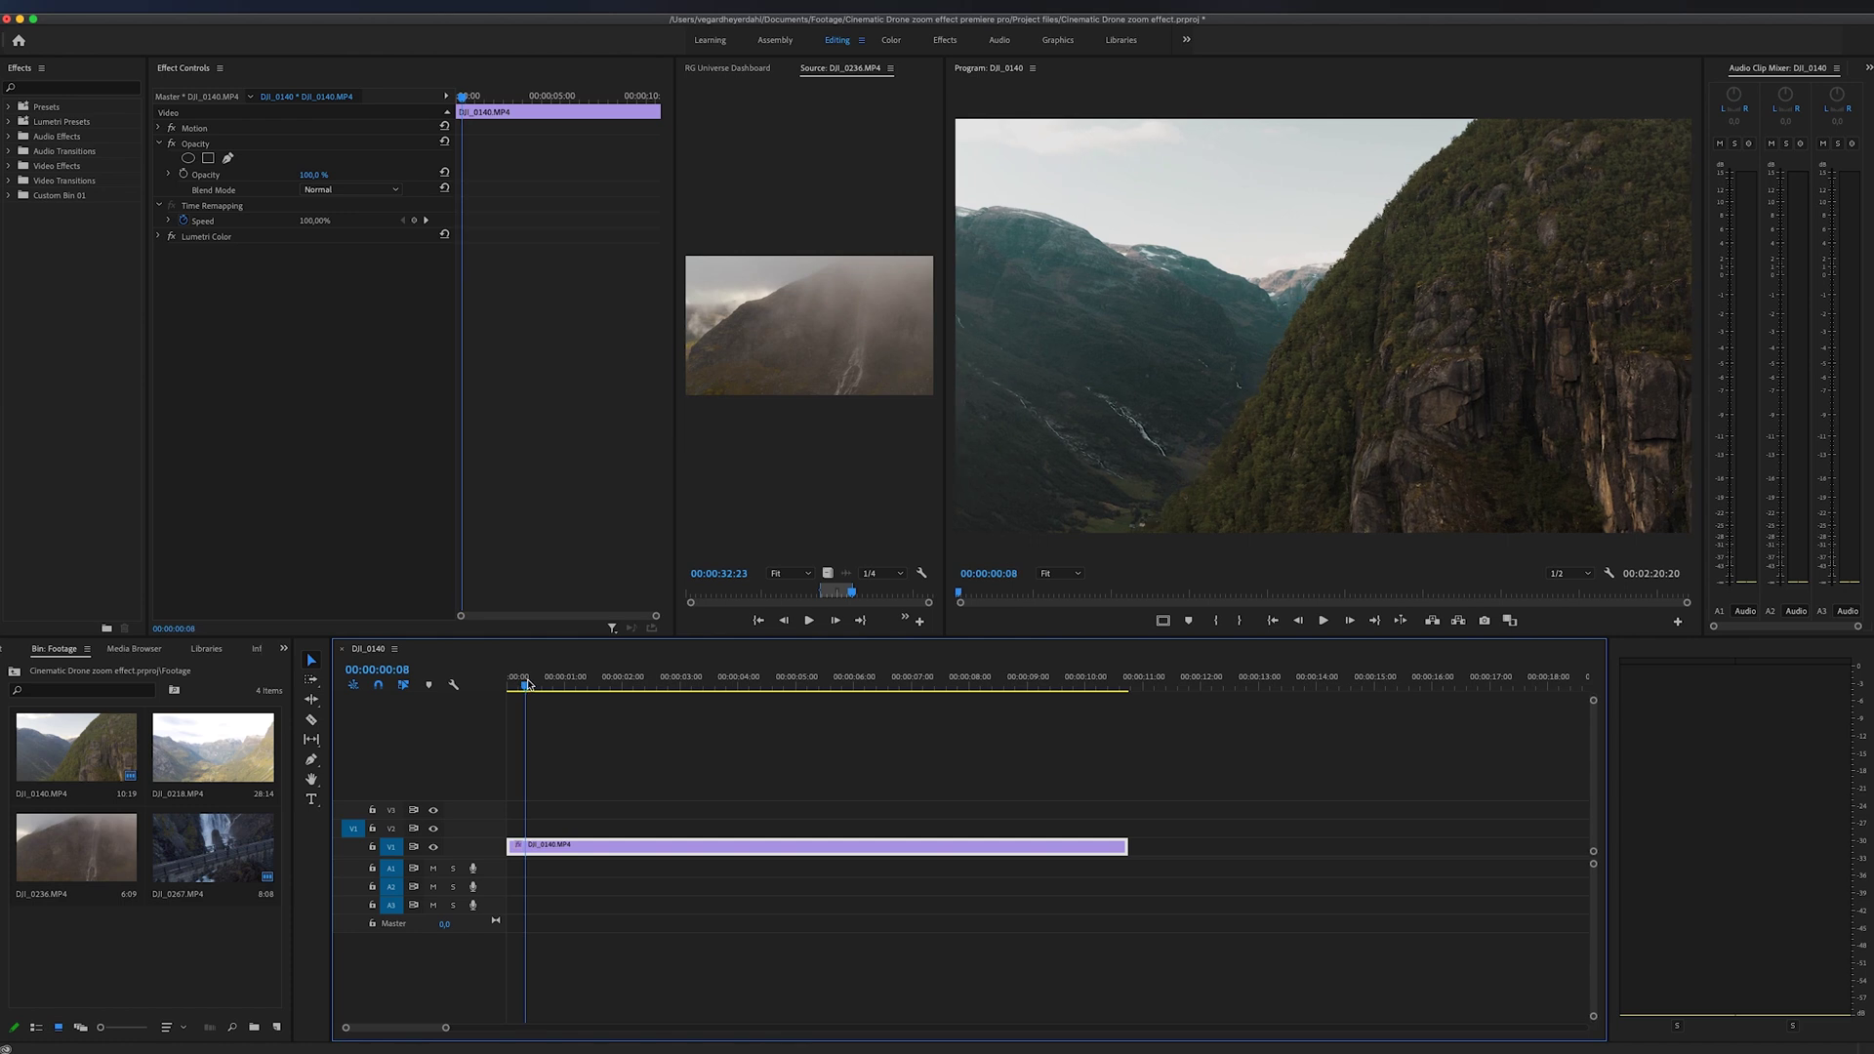
pyautogui.moveTo(527, 684); pyautogui.dragTo(534, 684)
pyautogui.press('space')
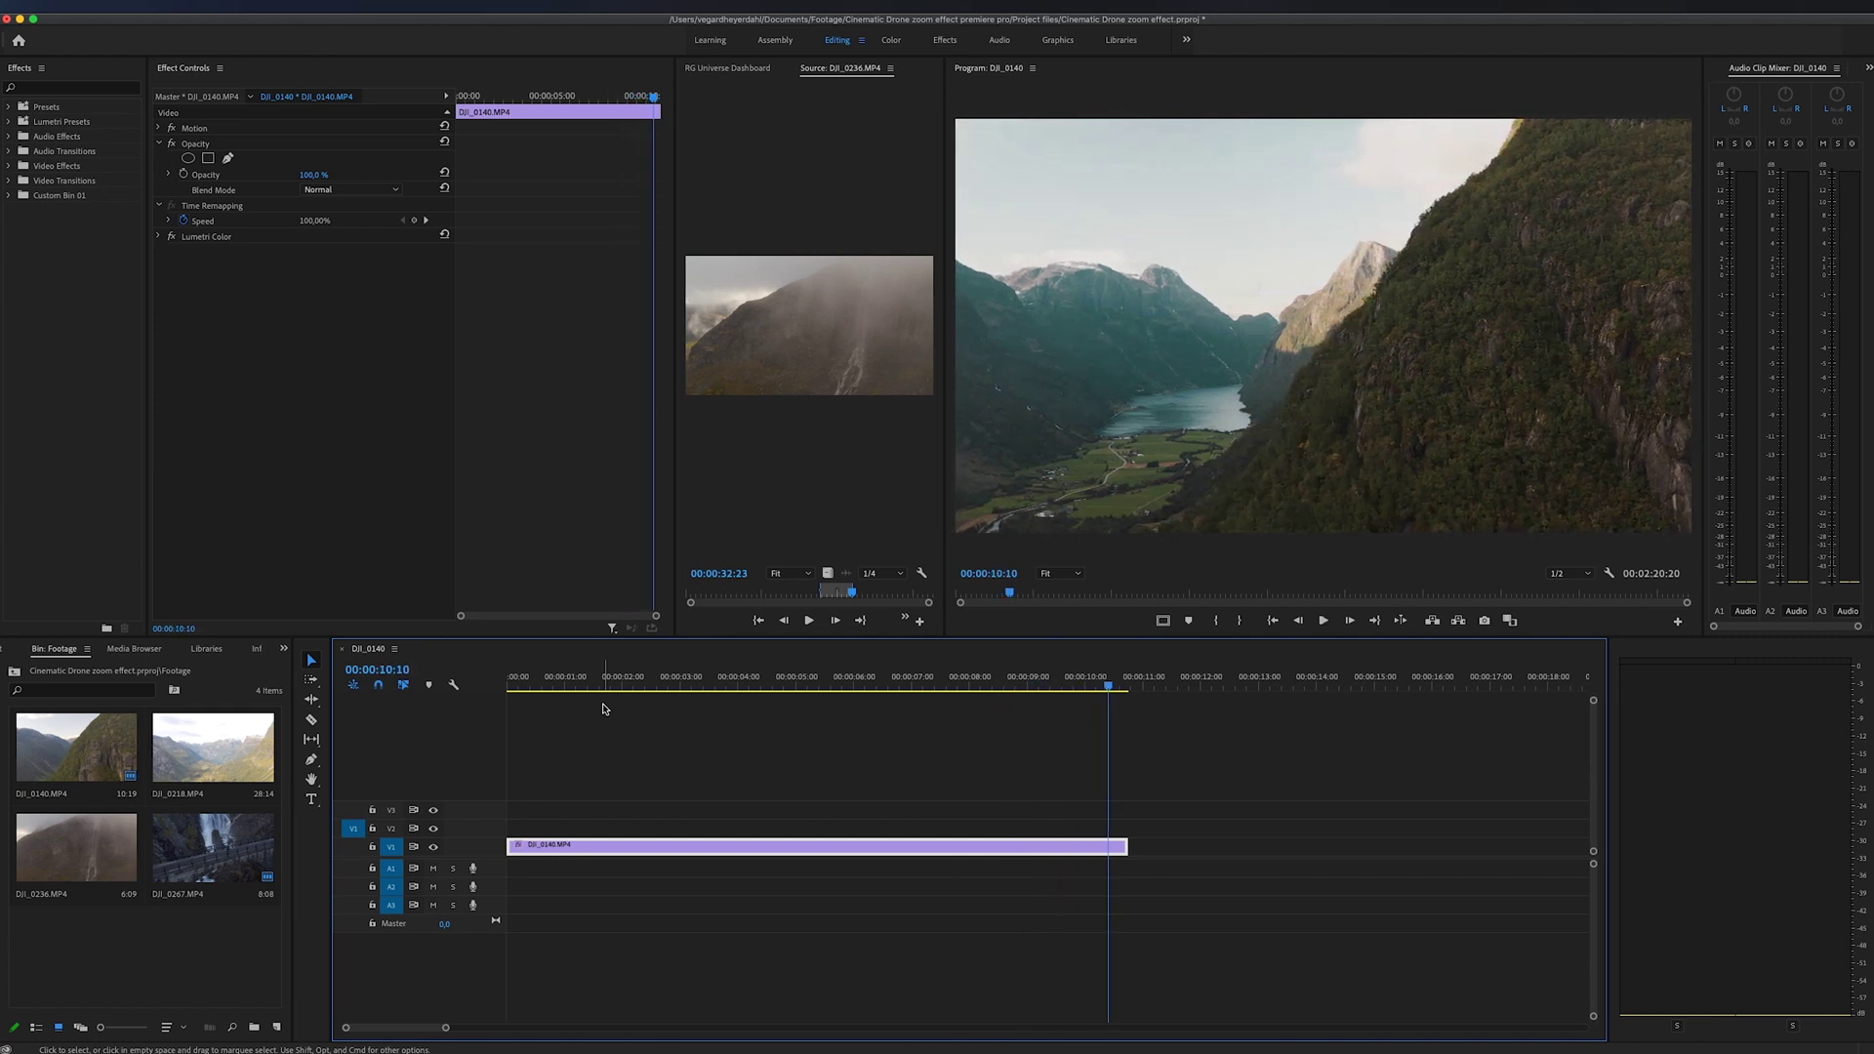
pyautogui.press('Home')
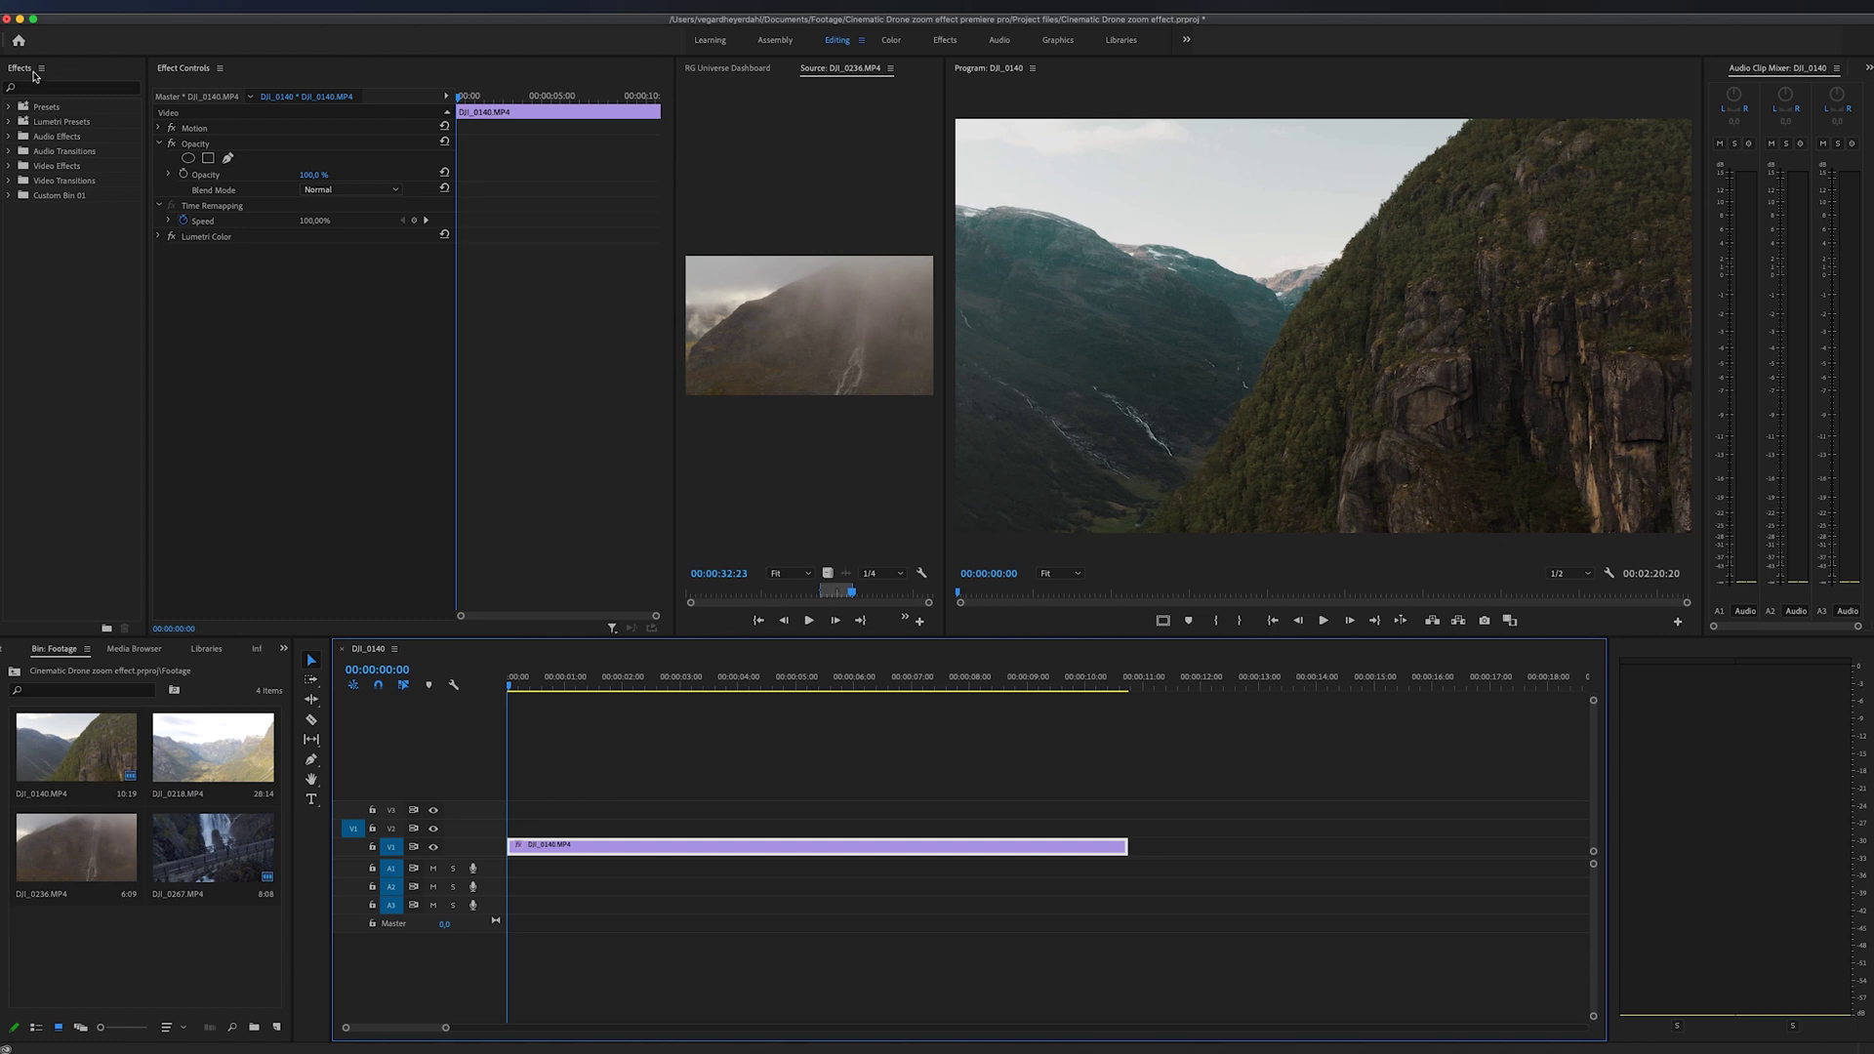
# Search the effects for 'transf' and apply Distort > Transform to DJI_0140.MP4.
pyautogui.click(65, 89)
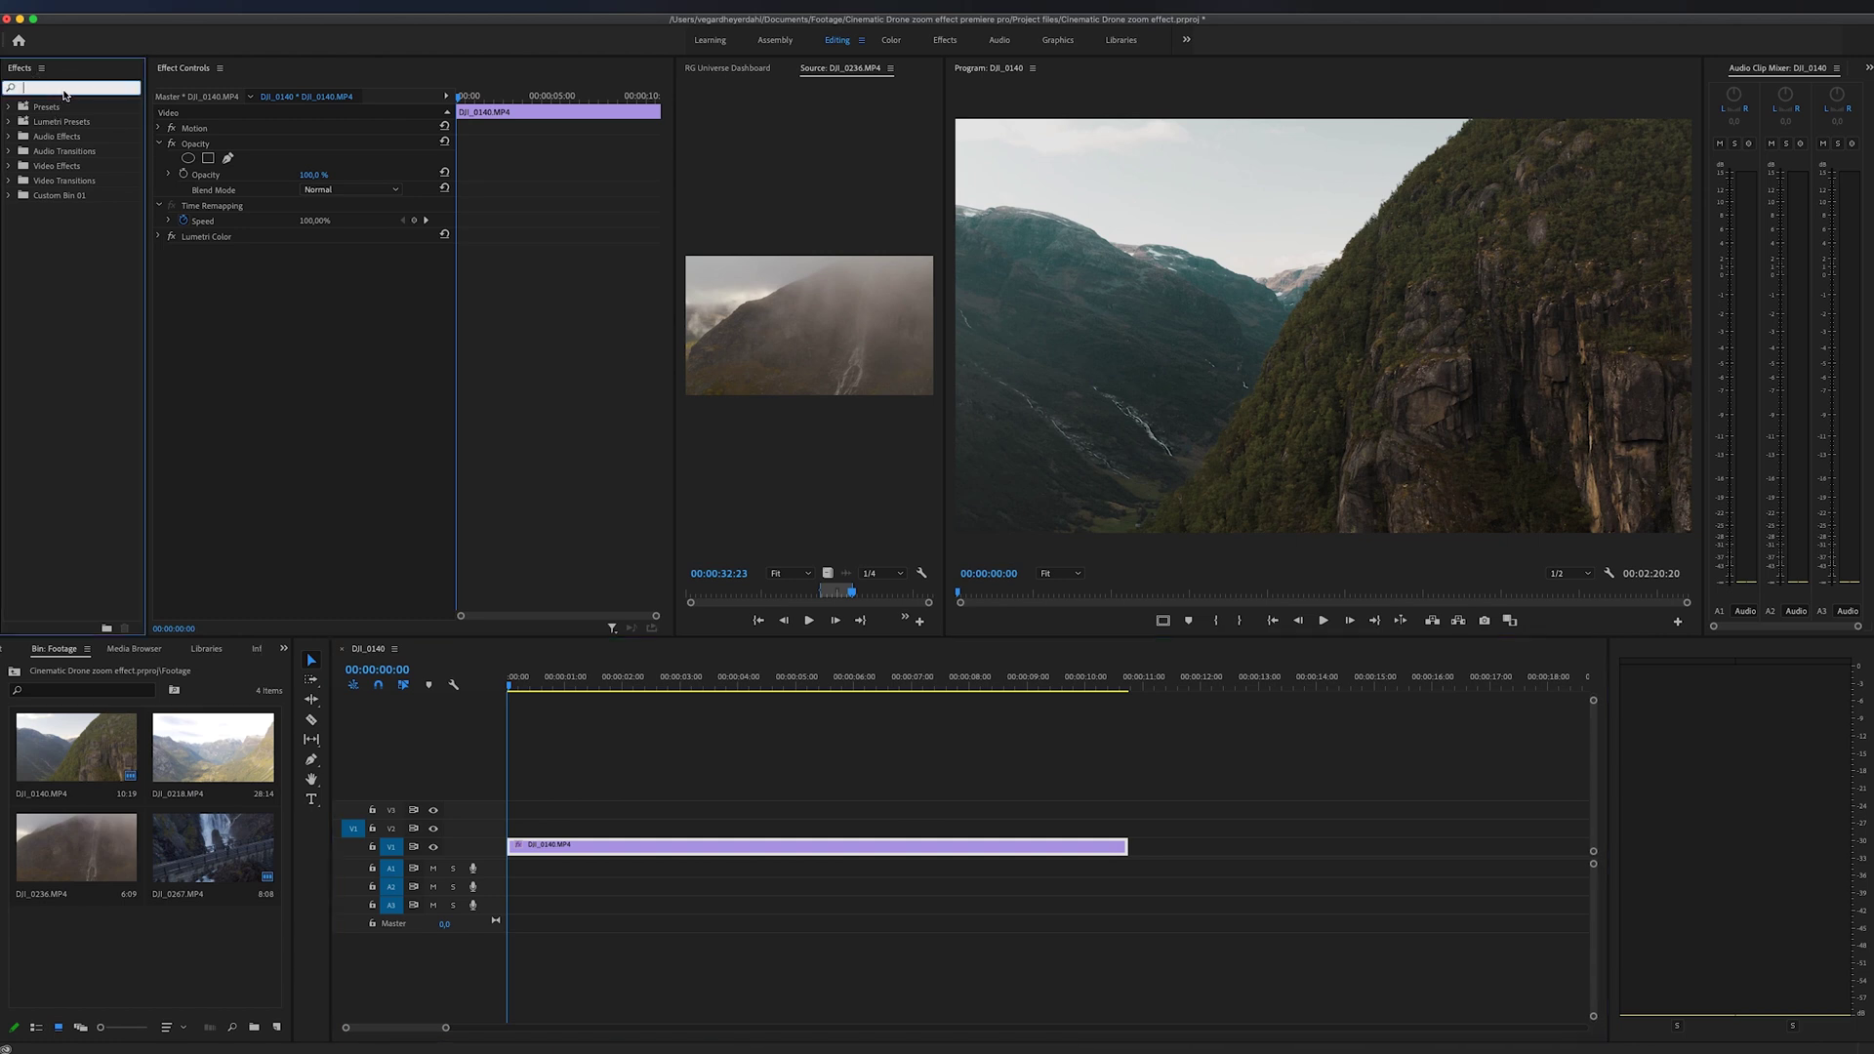
pyautogui.write('transf')
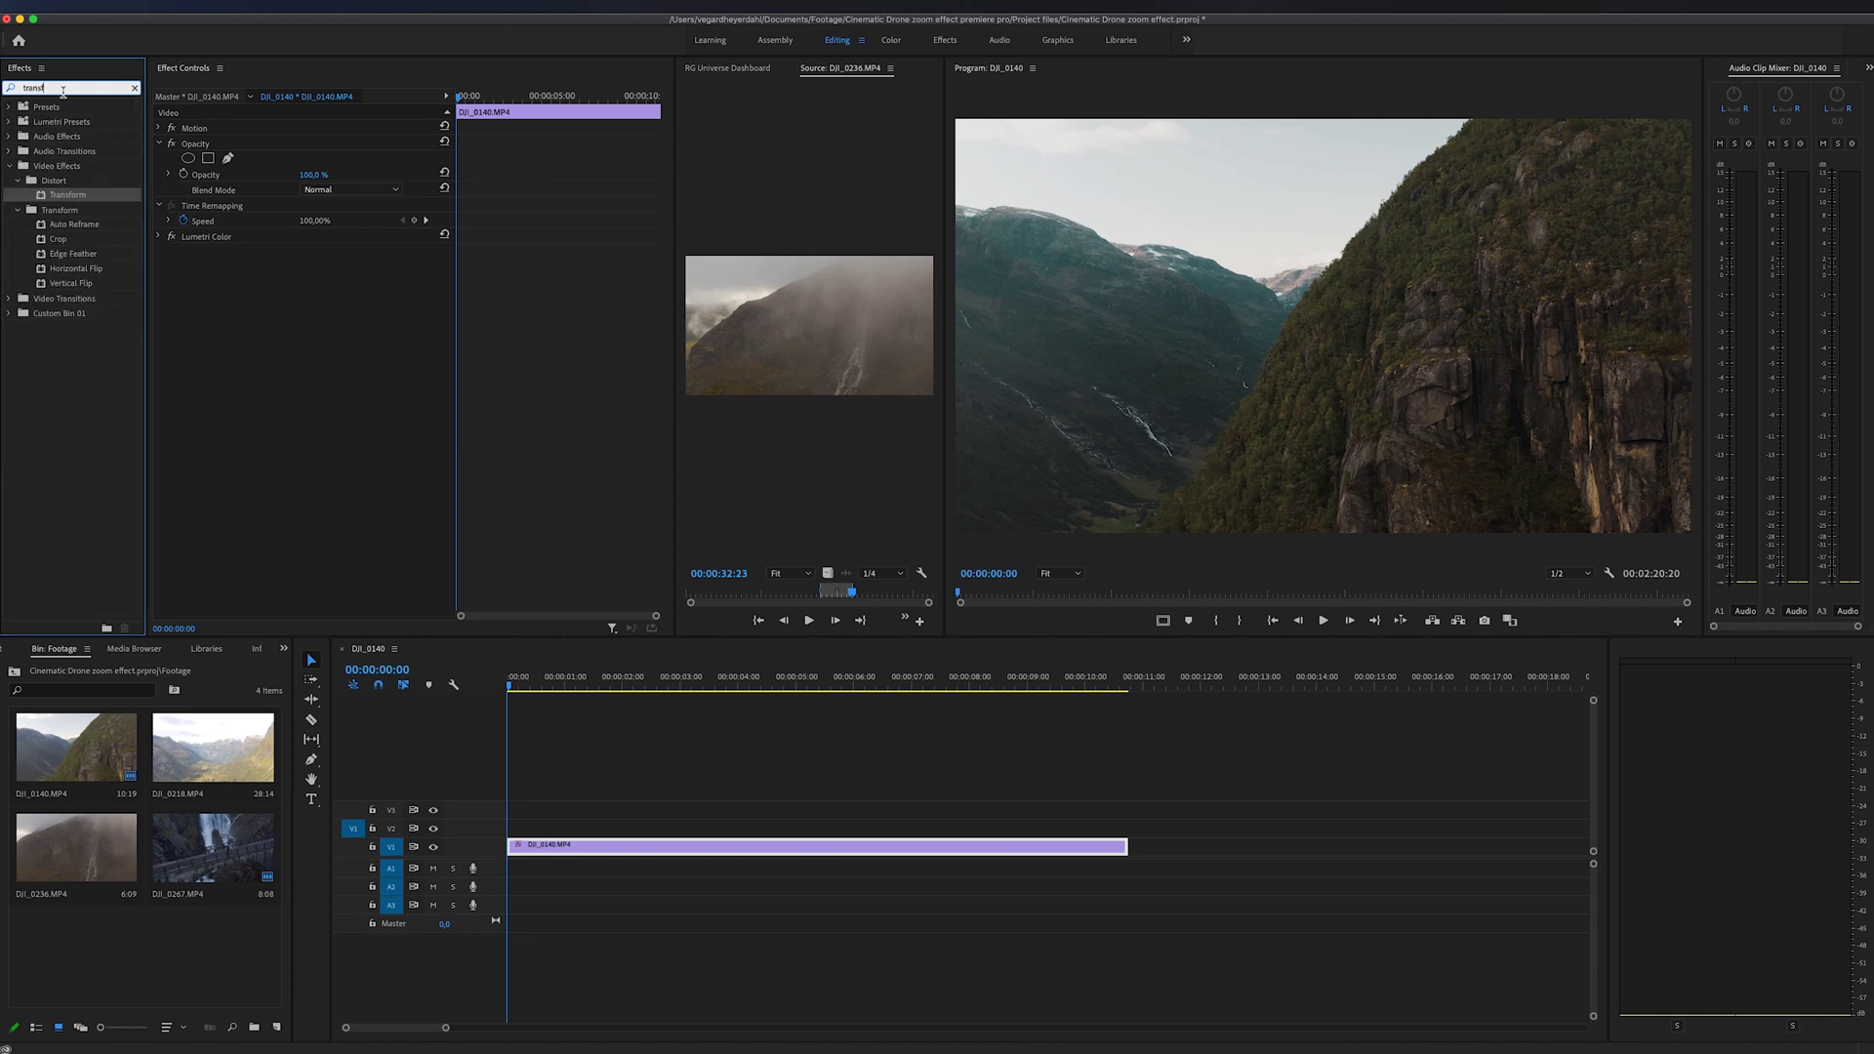
pyautogui.moveTo(45, 195); pyautogui.dragTo(585, 849)
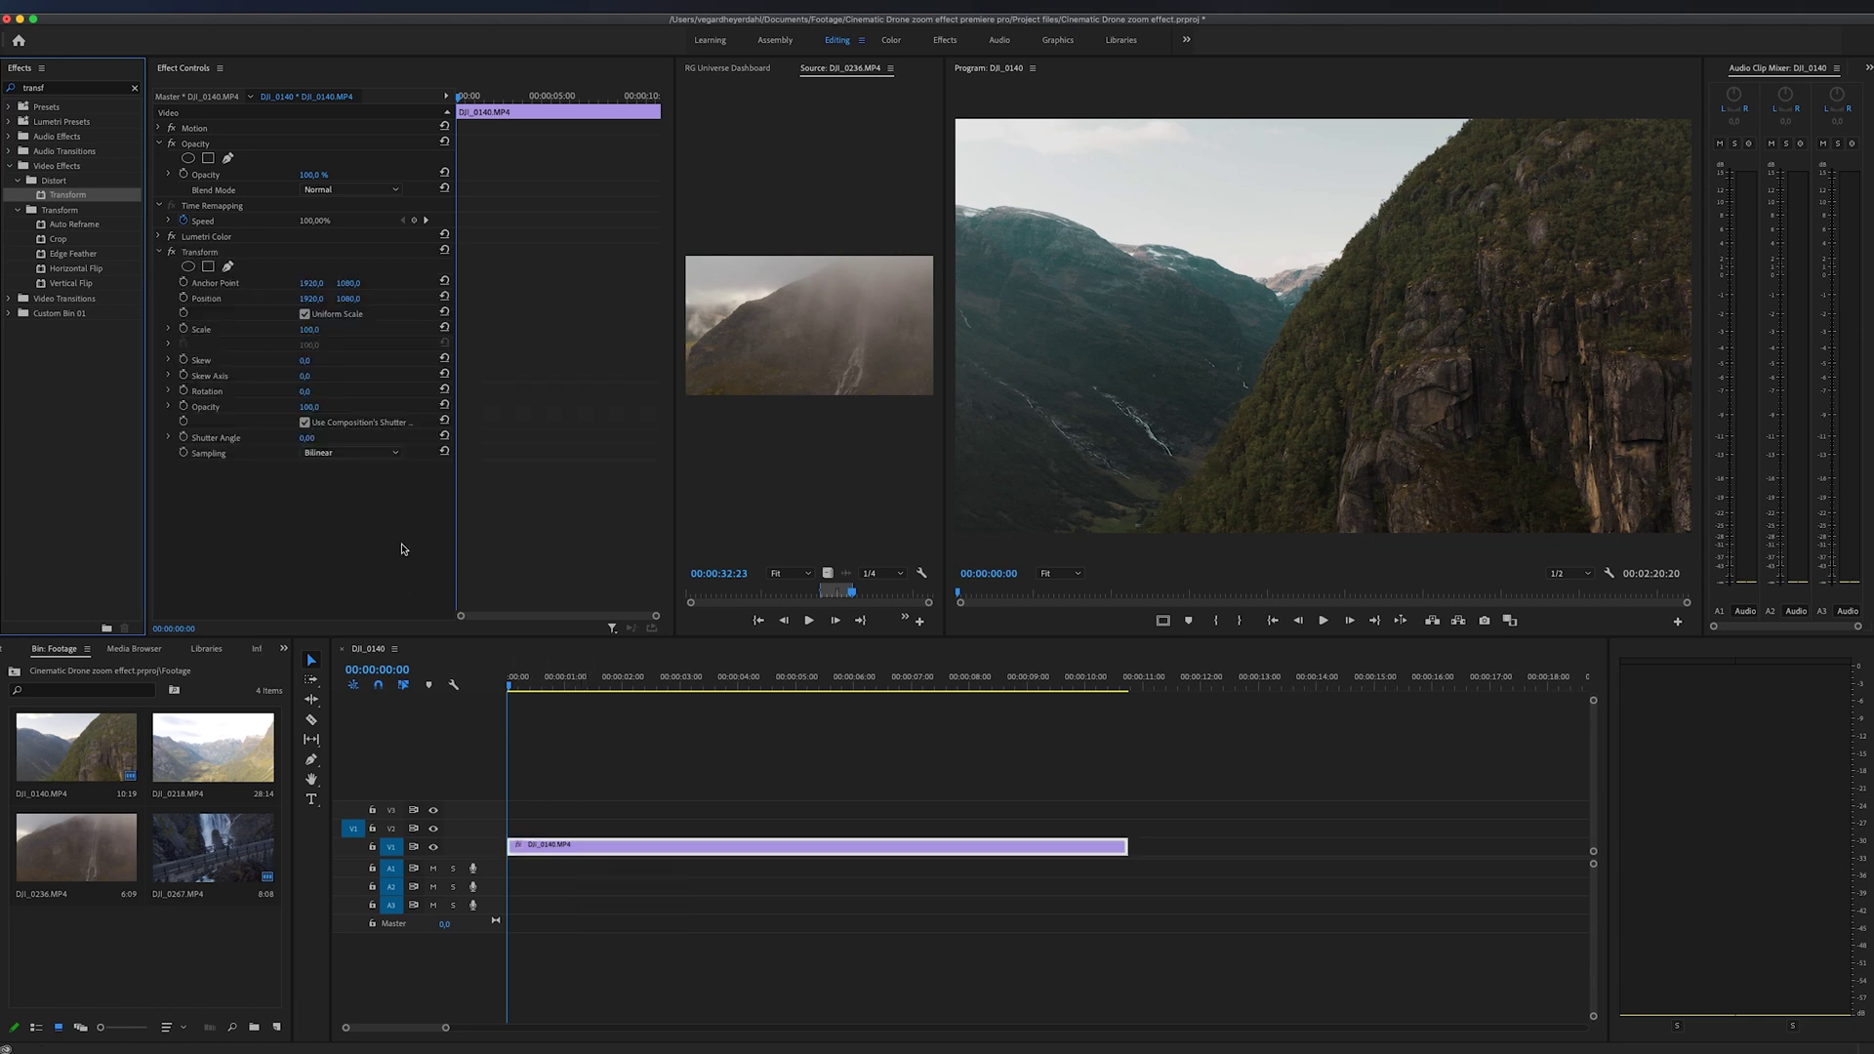
# Keyframe Transform Scale at 100 on the first frame and 130 at 00:00:07:20.
pyautogui.click(475, 122)
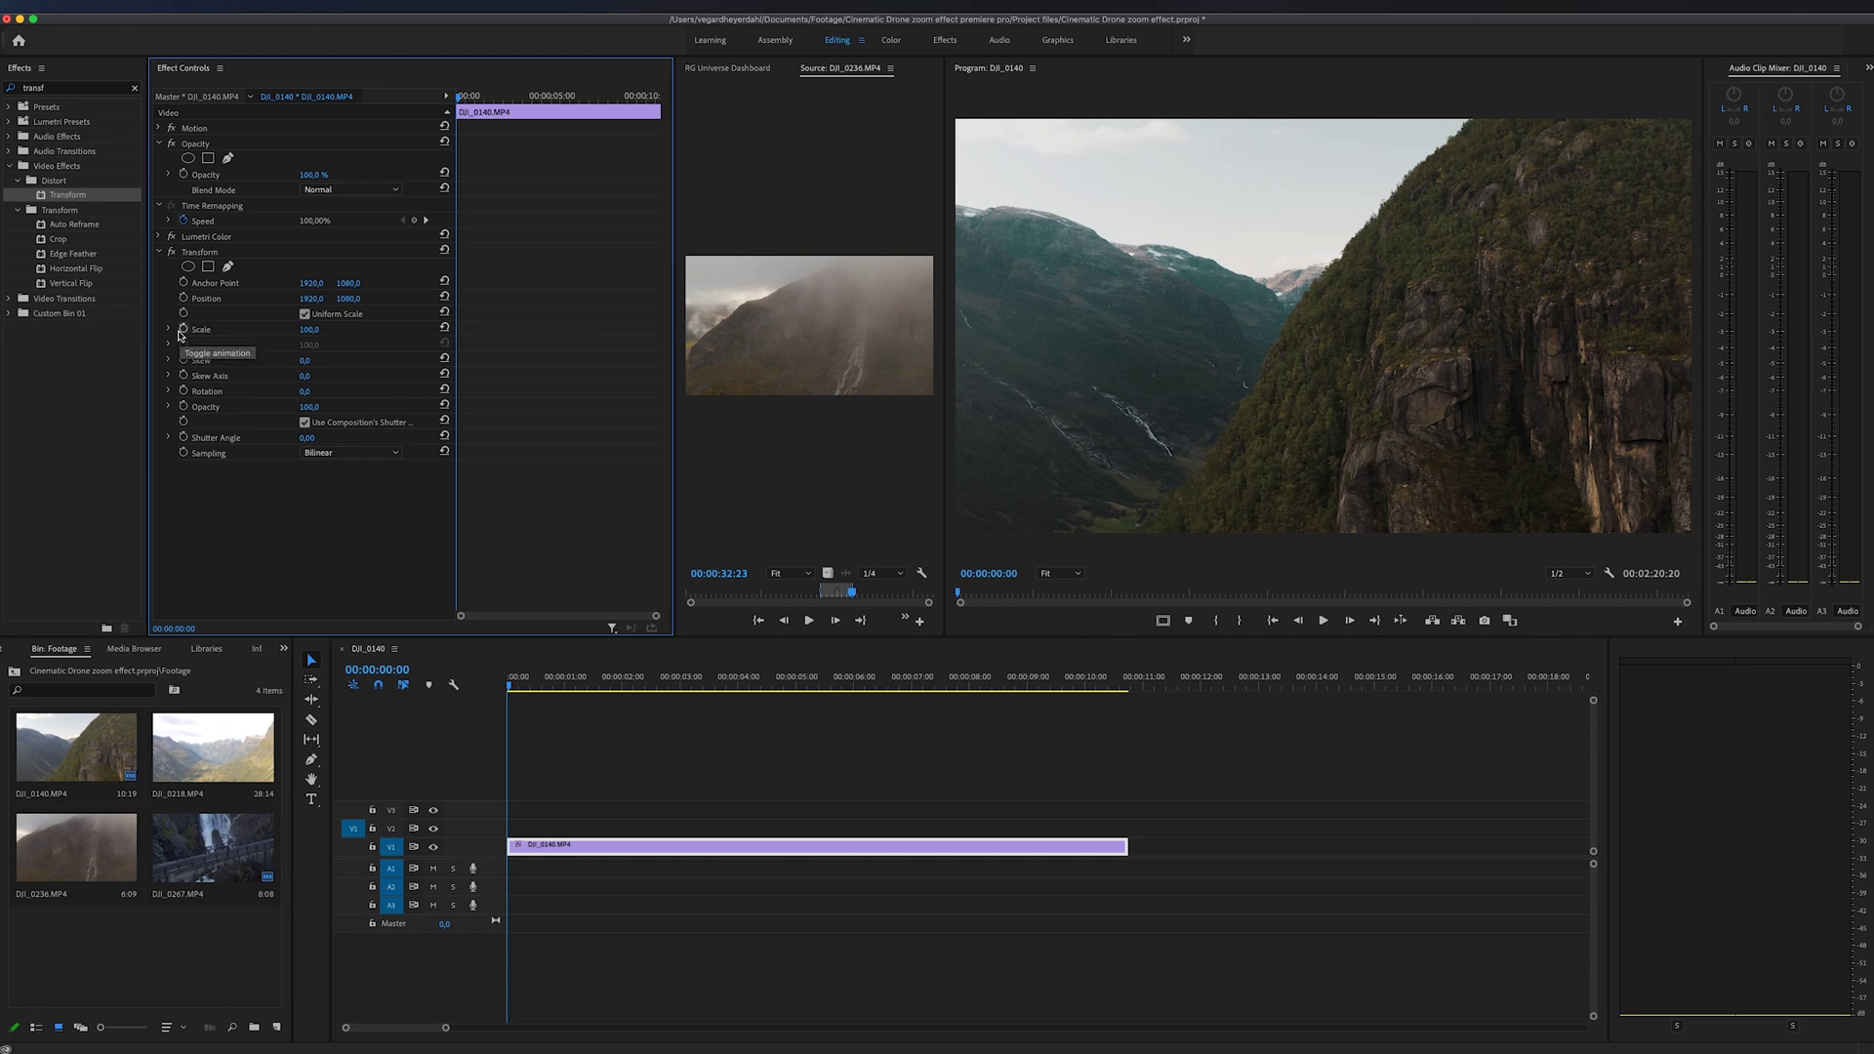
pyautogui.click(182, 331)
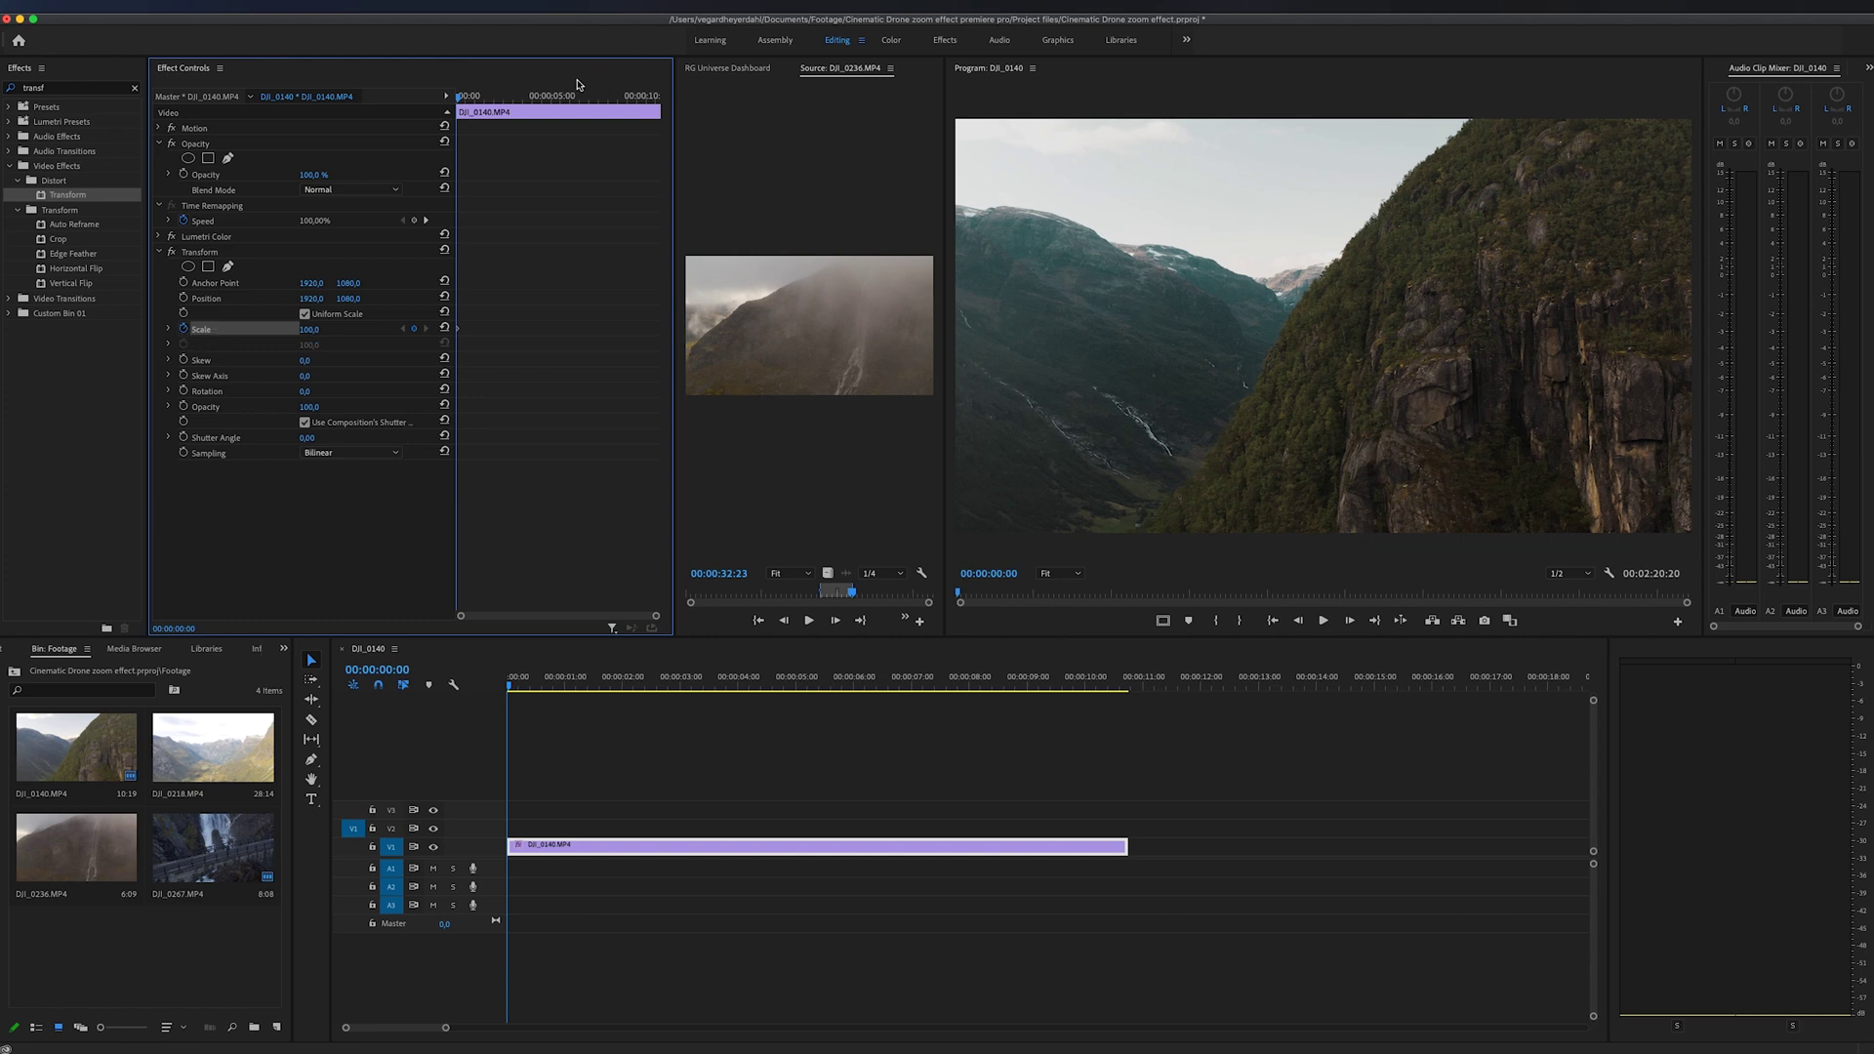
pyautogui.moveTo(474, 104); pyautogui.dragTo(606, 113)
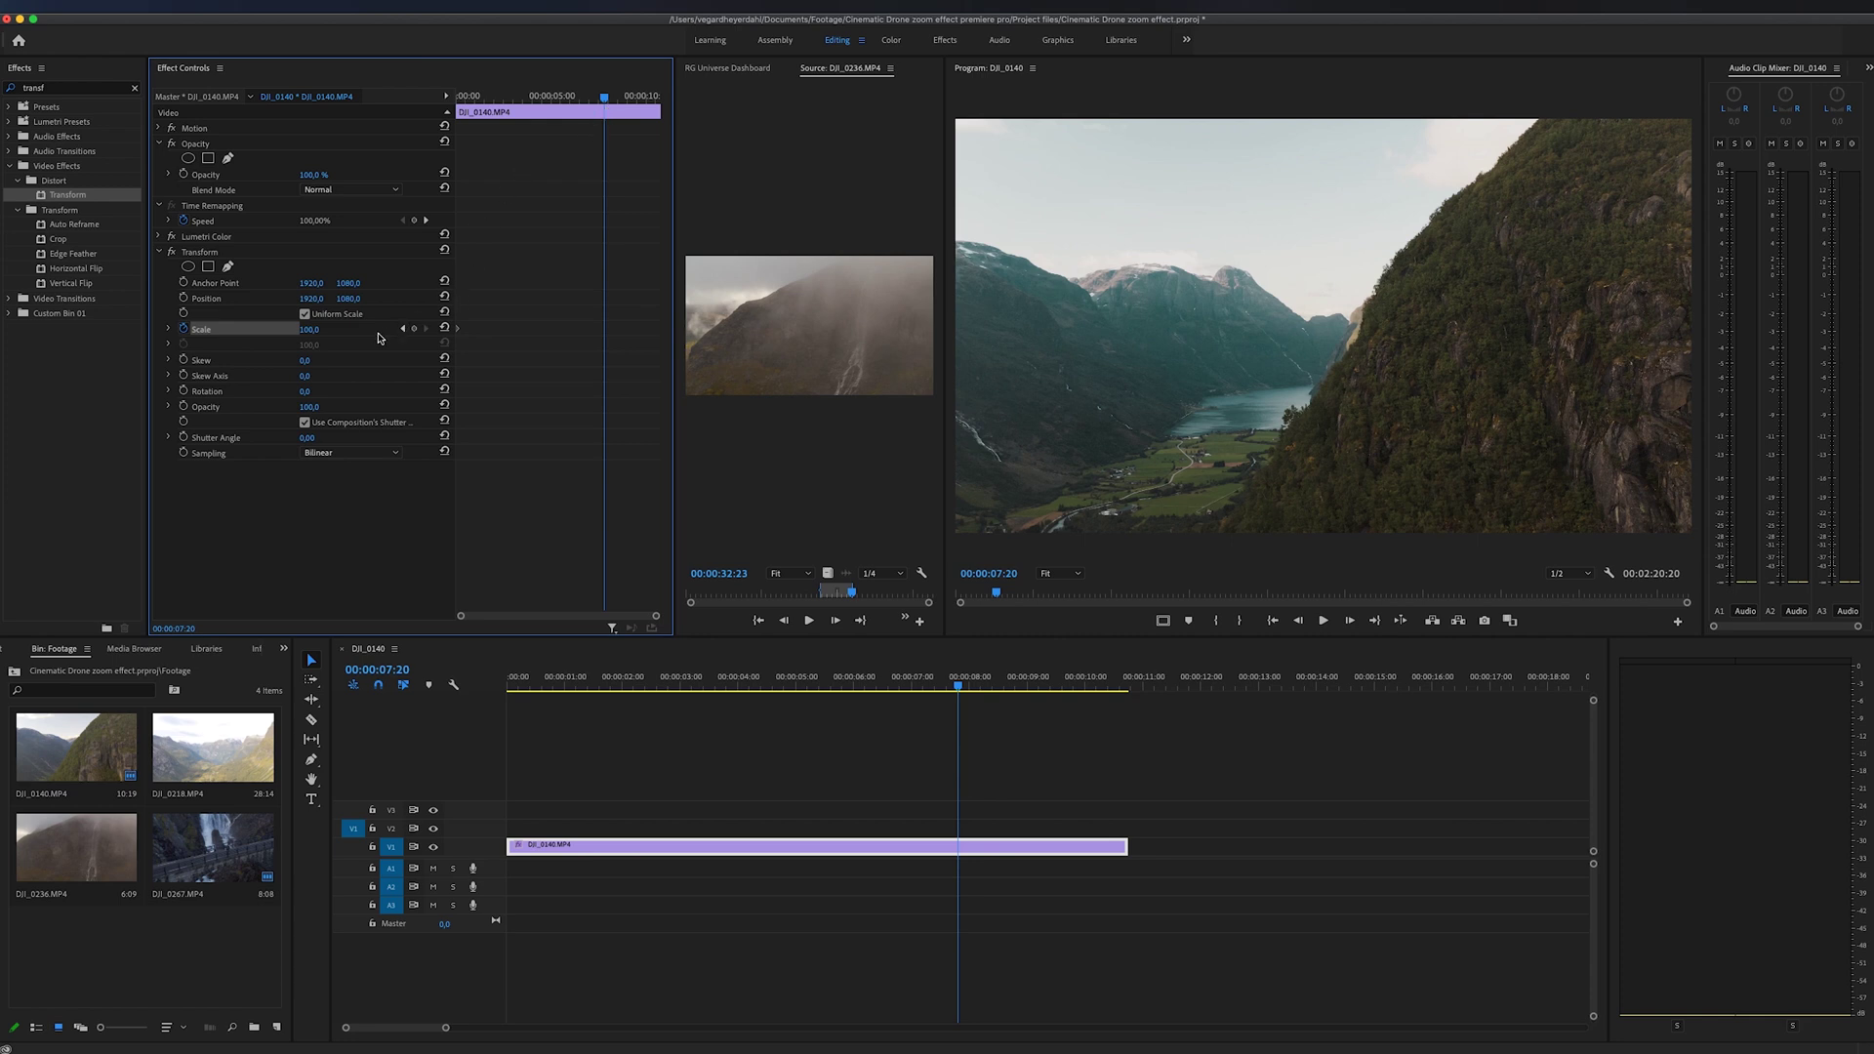
pyautogui.click(318, 328)
pyautogui.write('130')
pyautogui.press('Return')
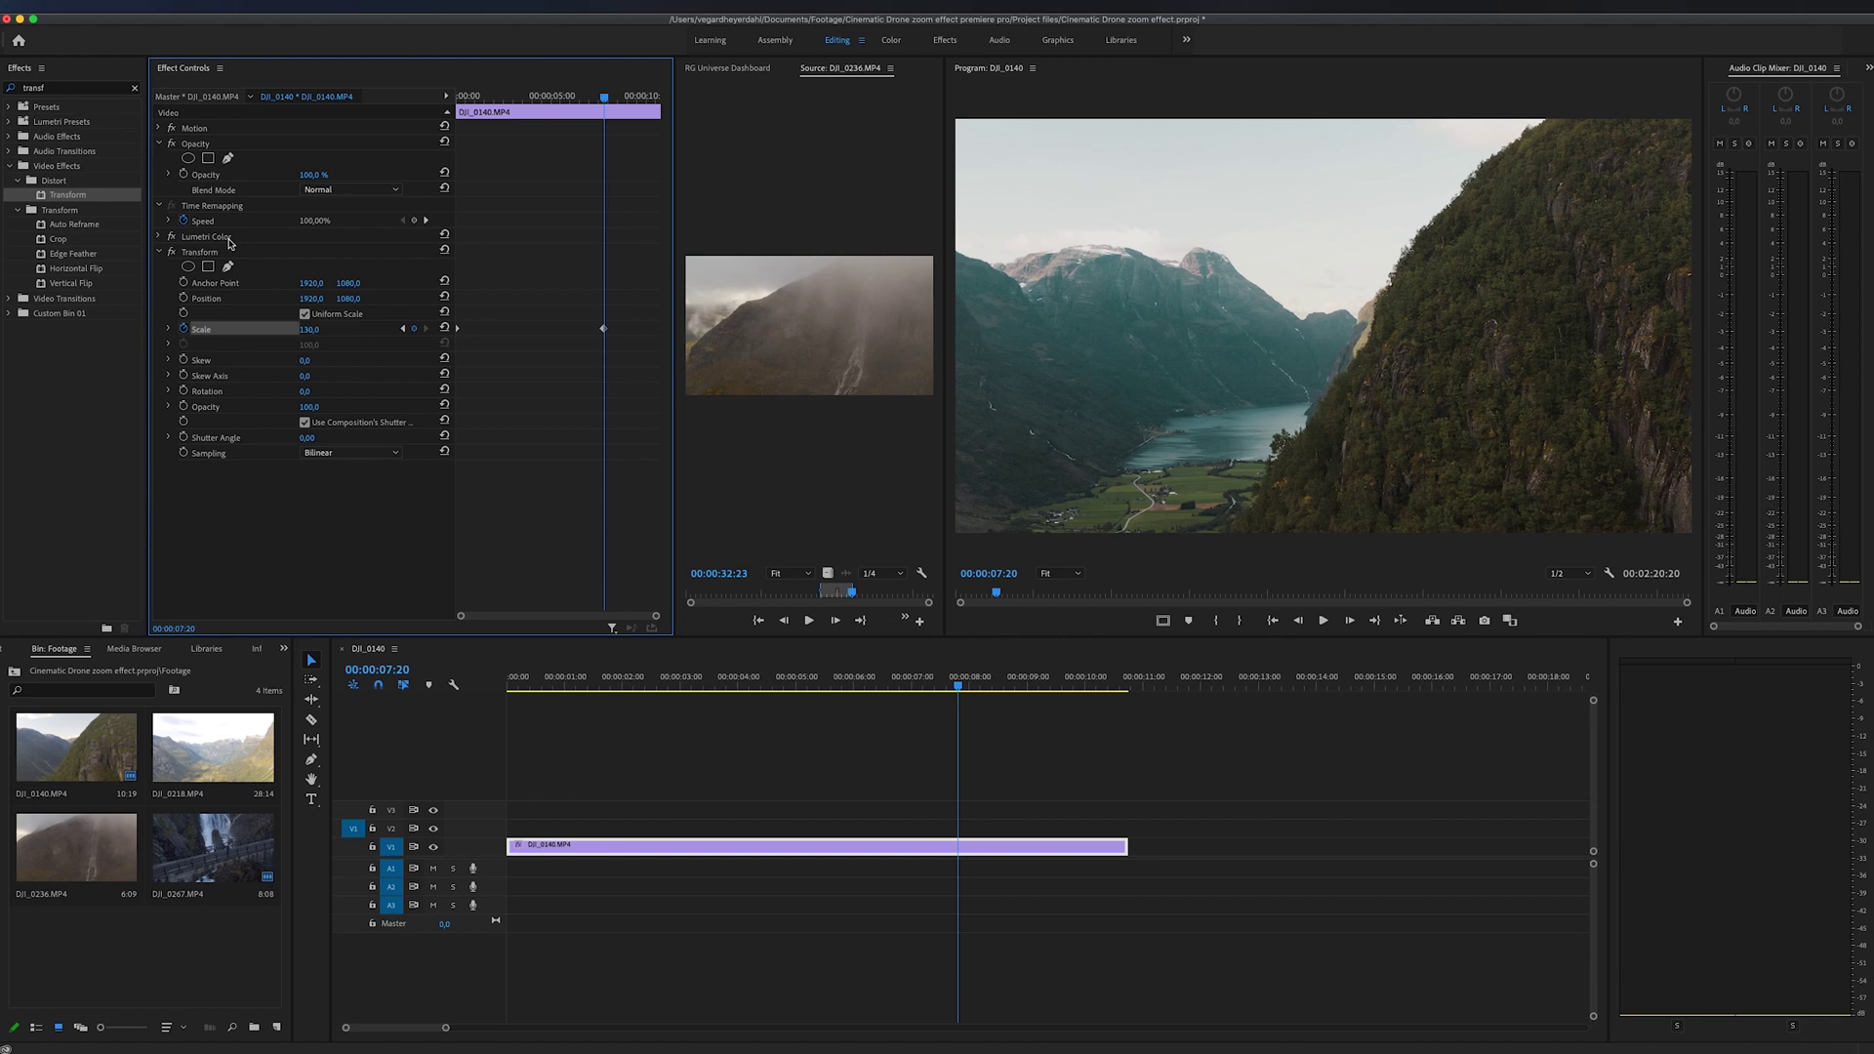
pyautogui.moveTo(561, 94); pyautogui.dragTo(464, 95)
pyautogui.press('space')
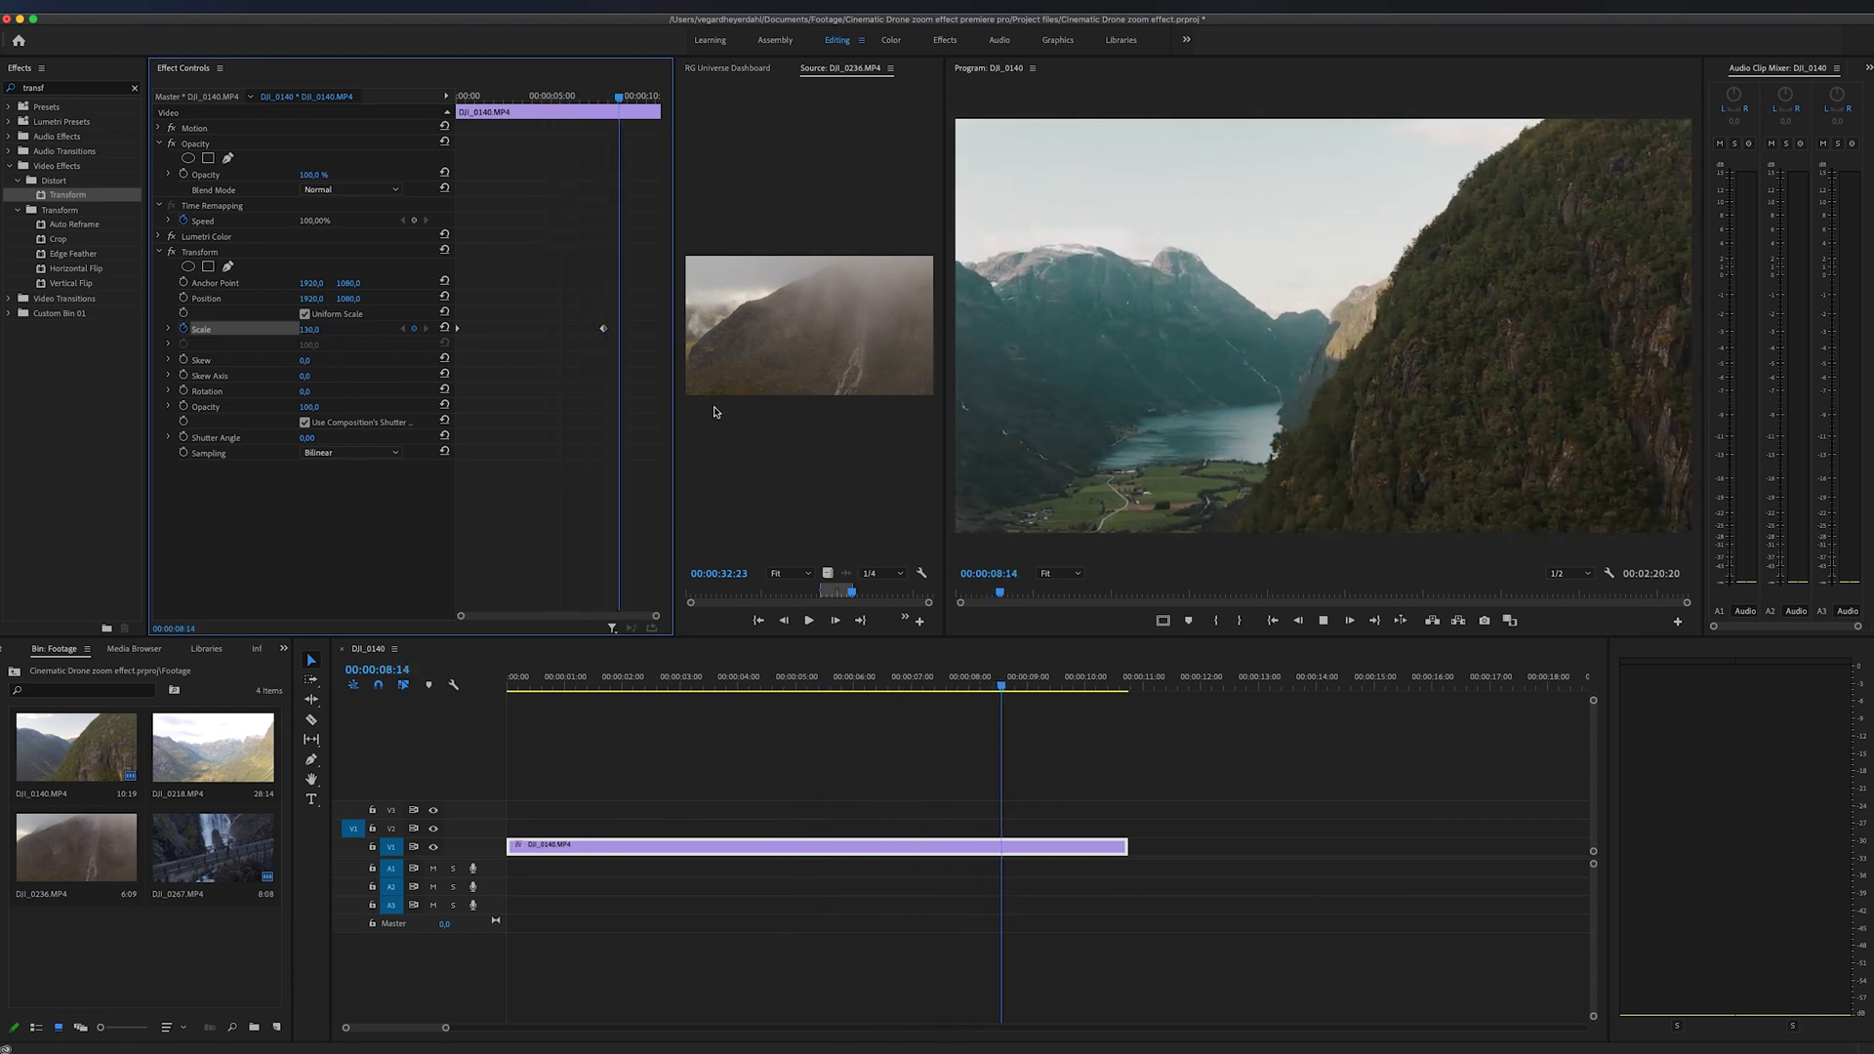
pyautogui.press('space')
pyautogui.click(585, 93)
pyautogui.press('space')
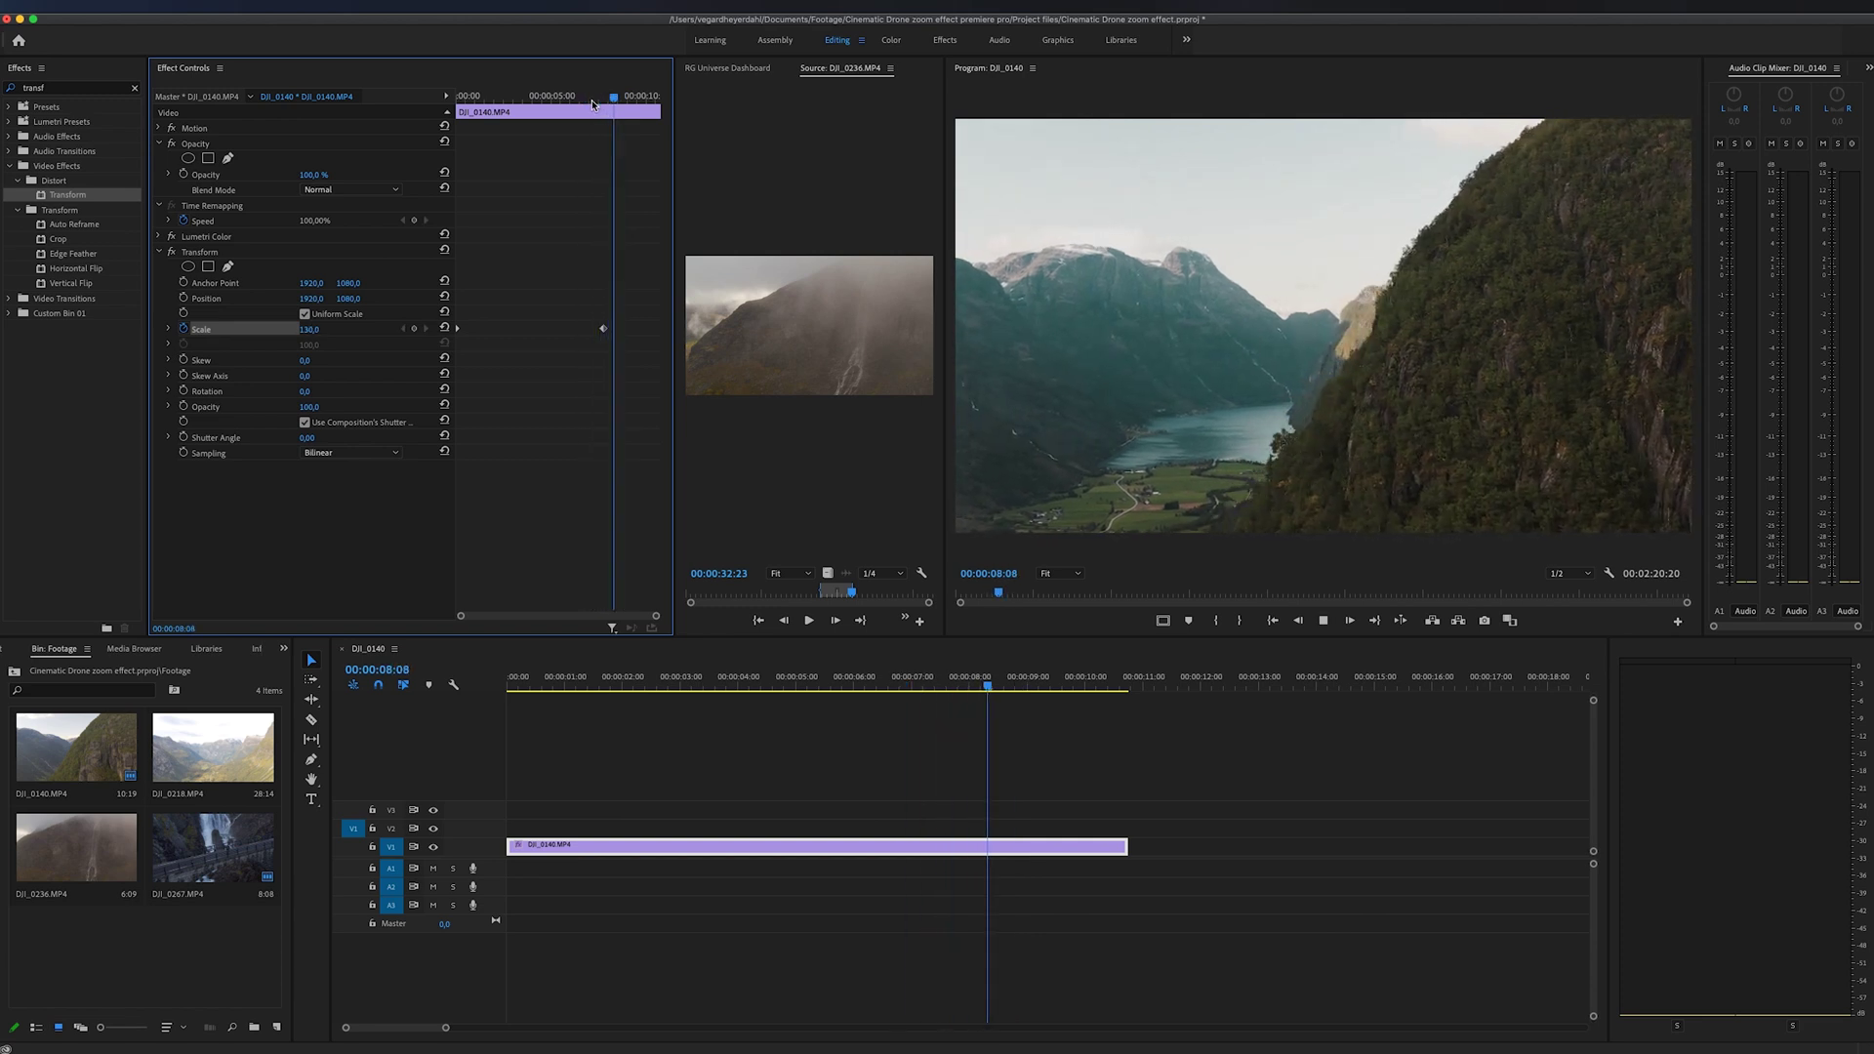
pyautogui.press('space')
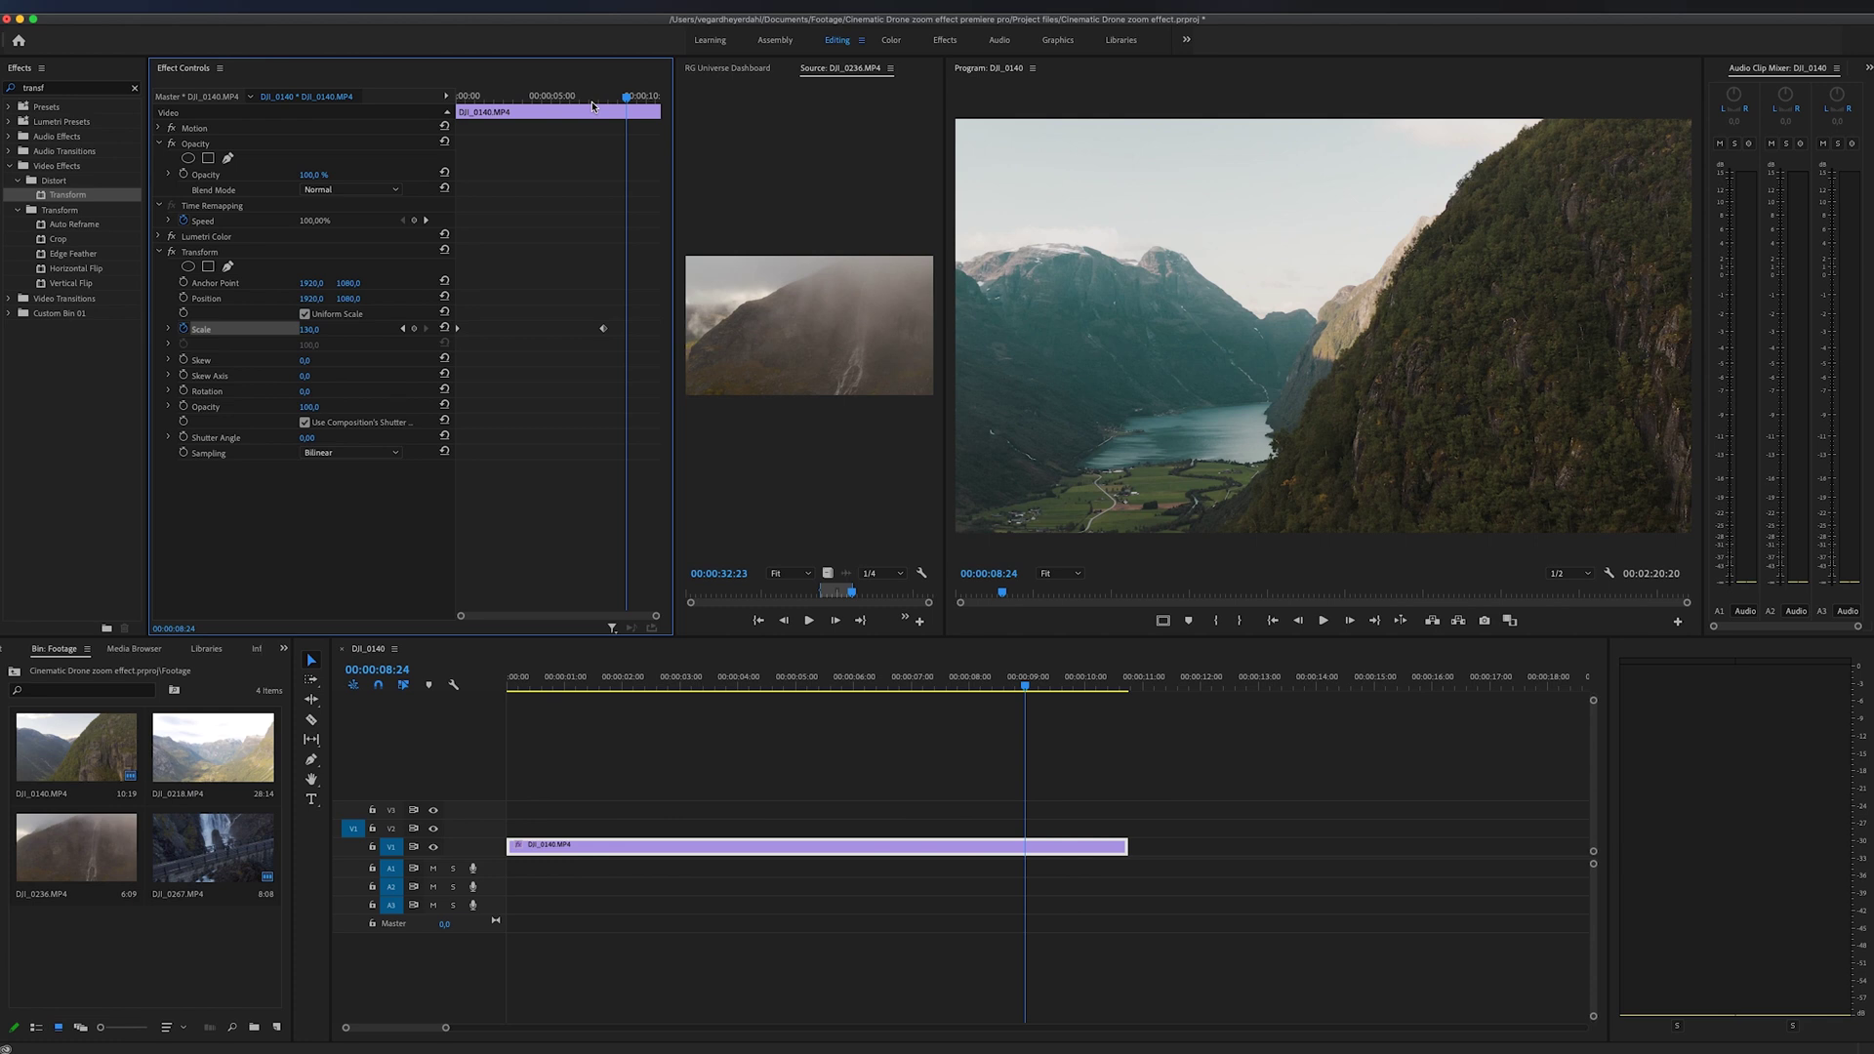
# Give the 07:20 Scale keyframe Ease In and the starting keyframe Ease Out.
pyautogui.rightClick(604, 329)
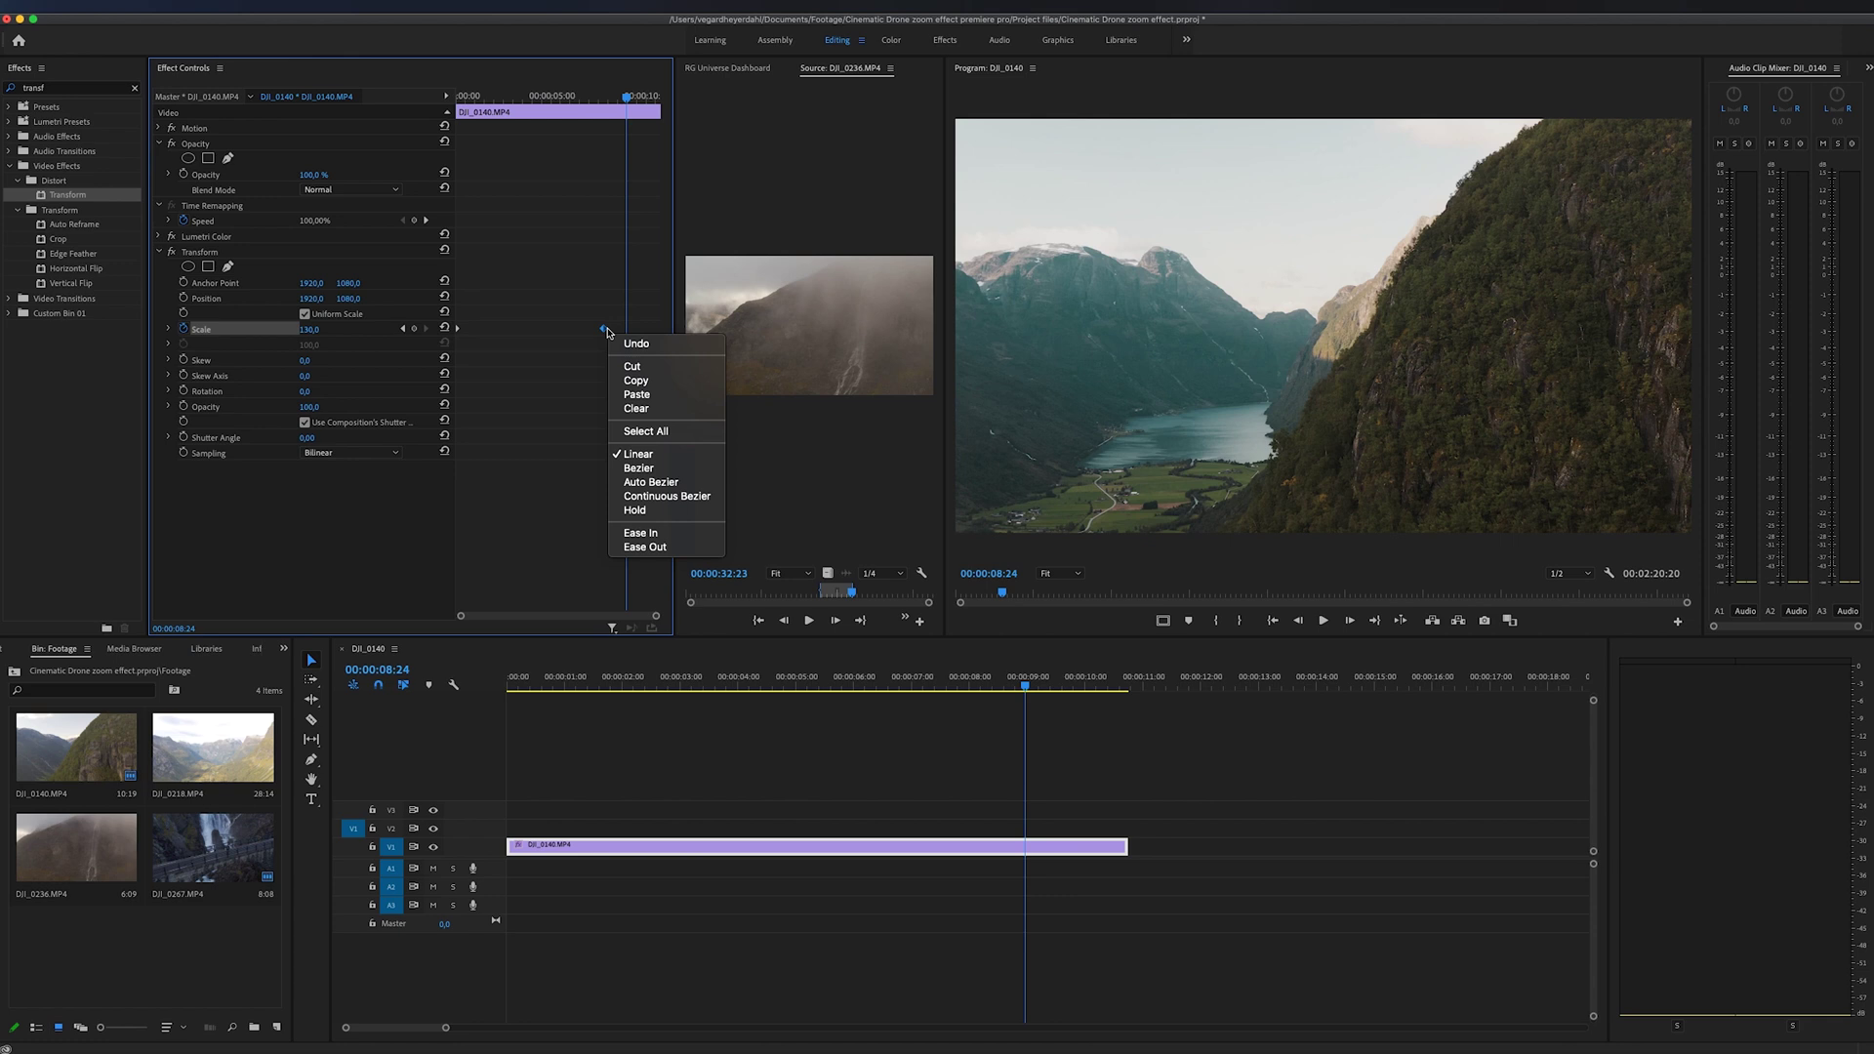
pyautogui.click(652, 532)
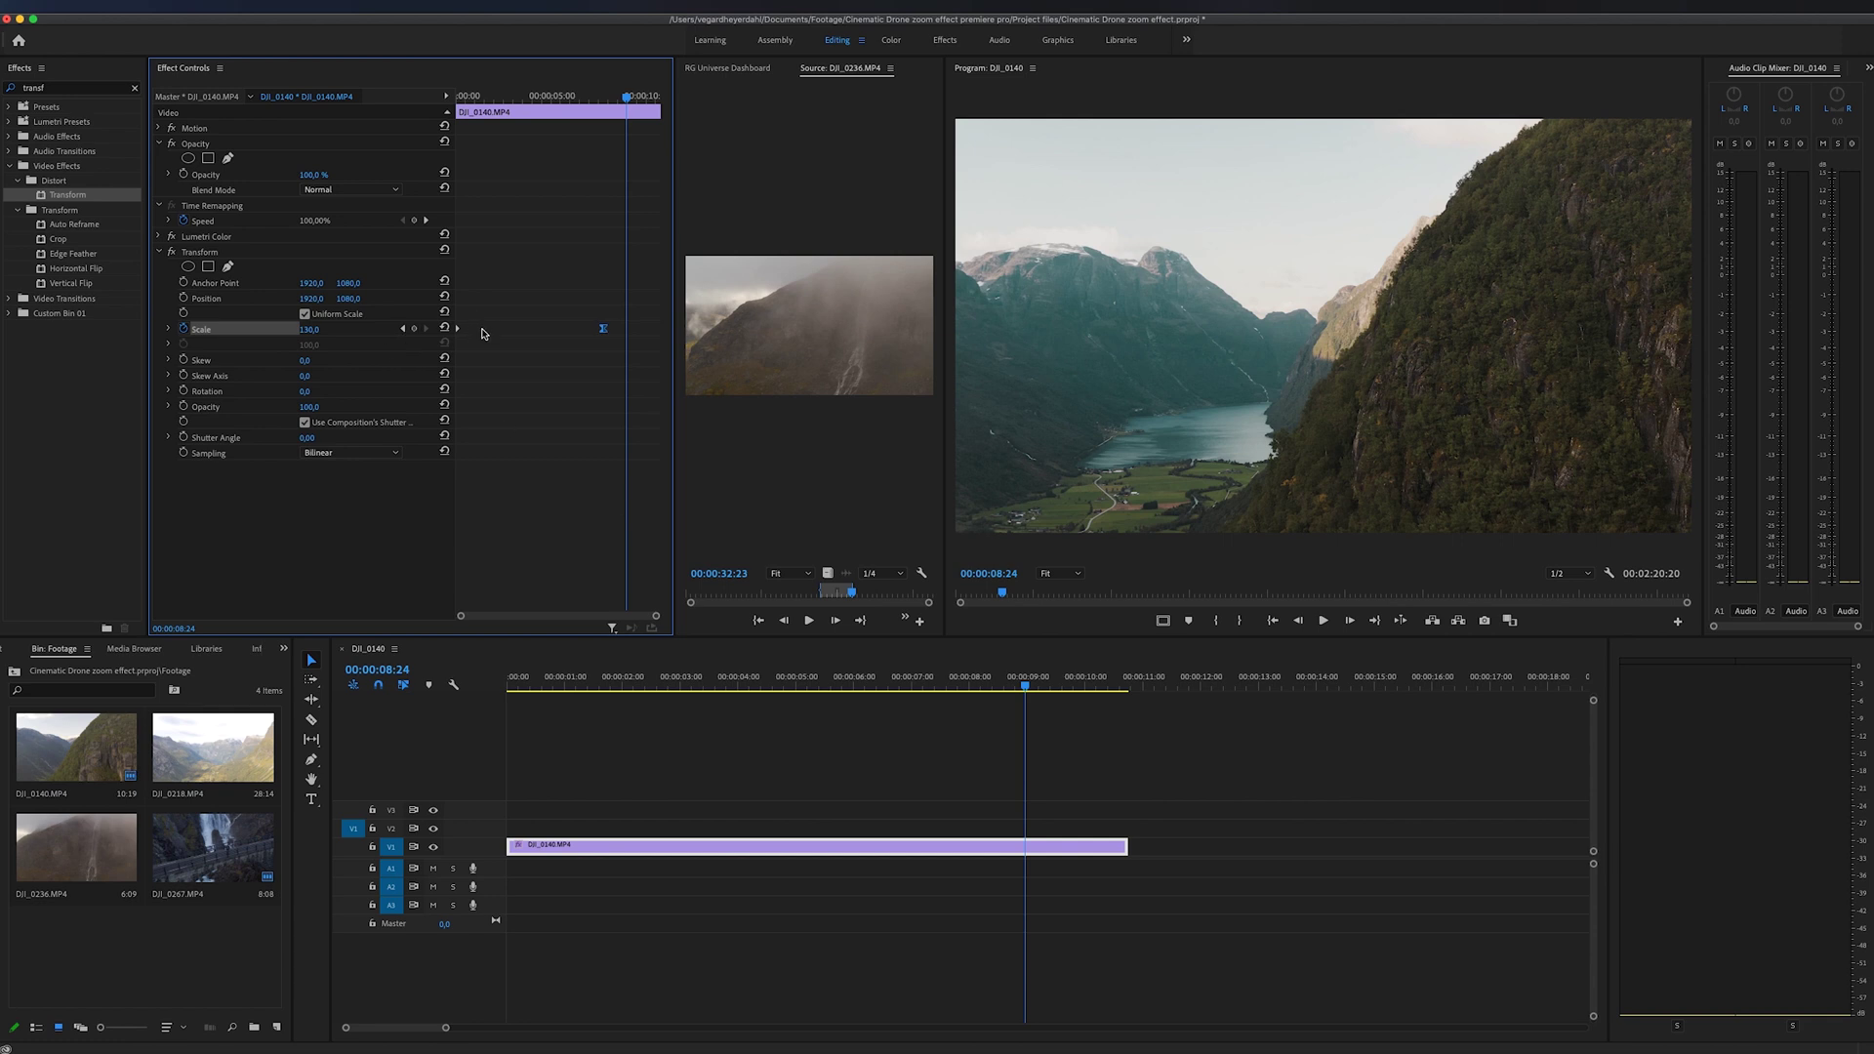
pyautogui.rightClick(455, 331)
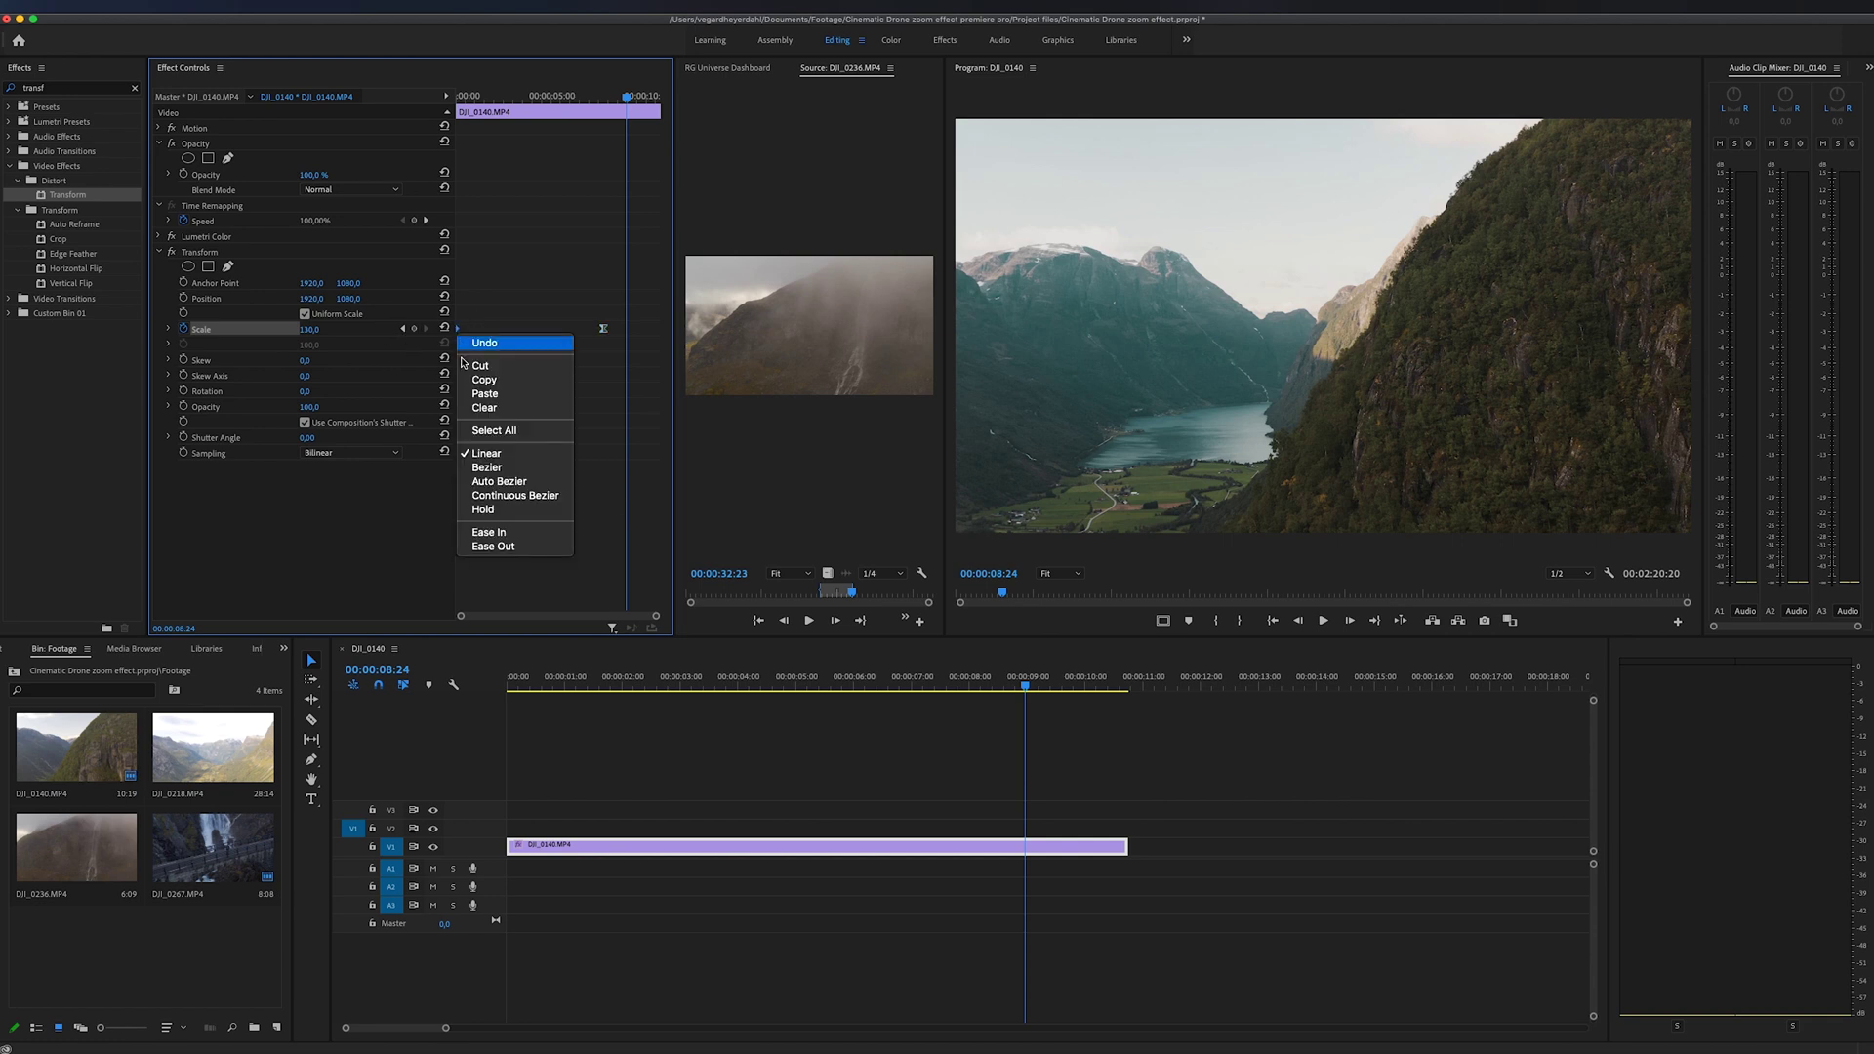
pyautogui.click(494, 546)
pyautogui.press('Home')
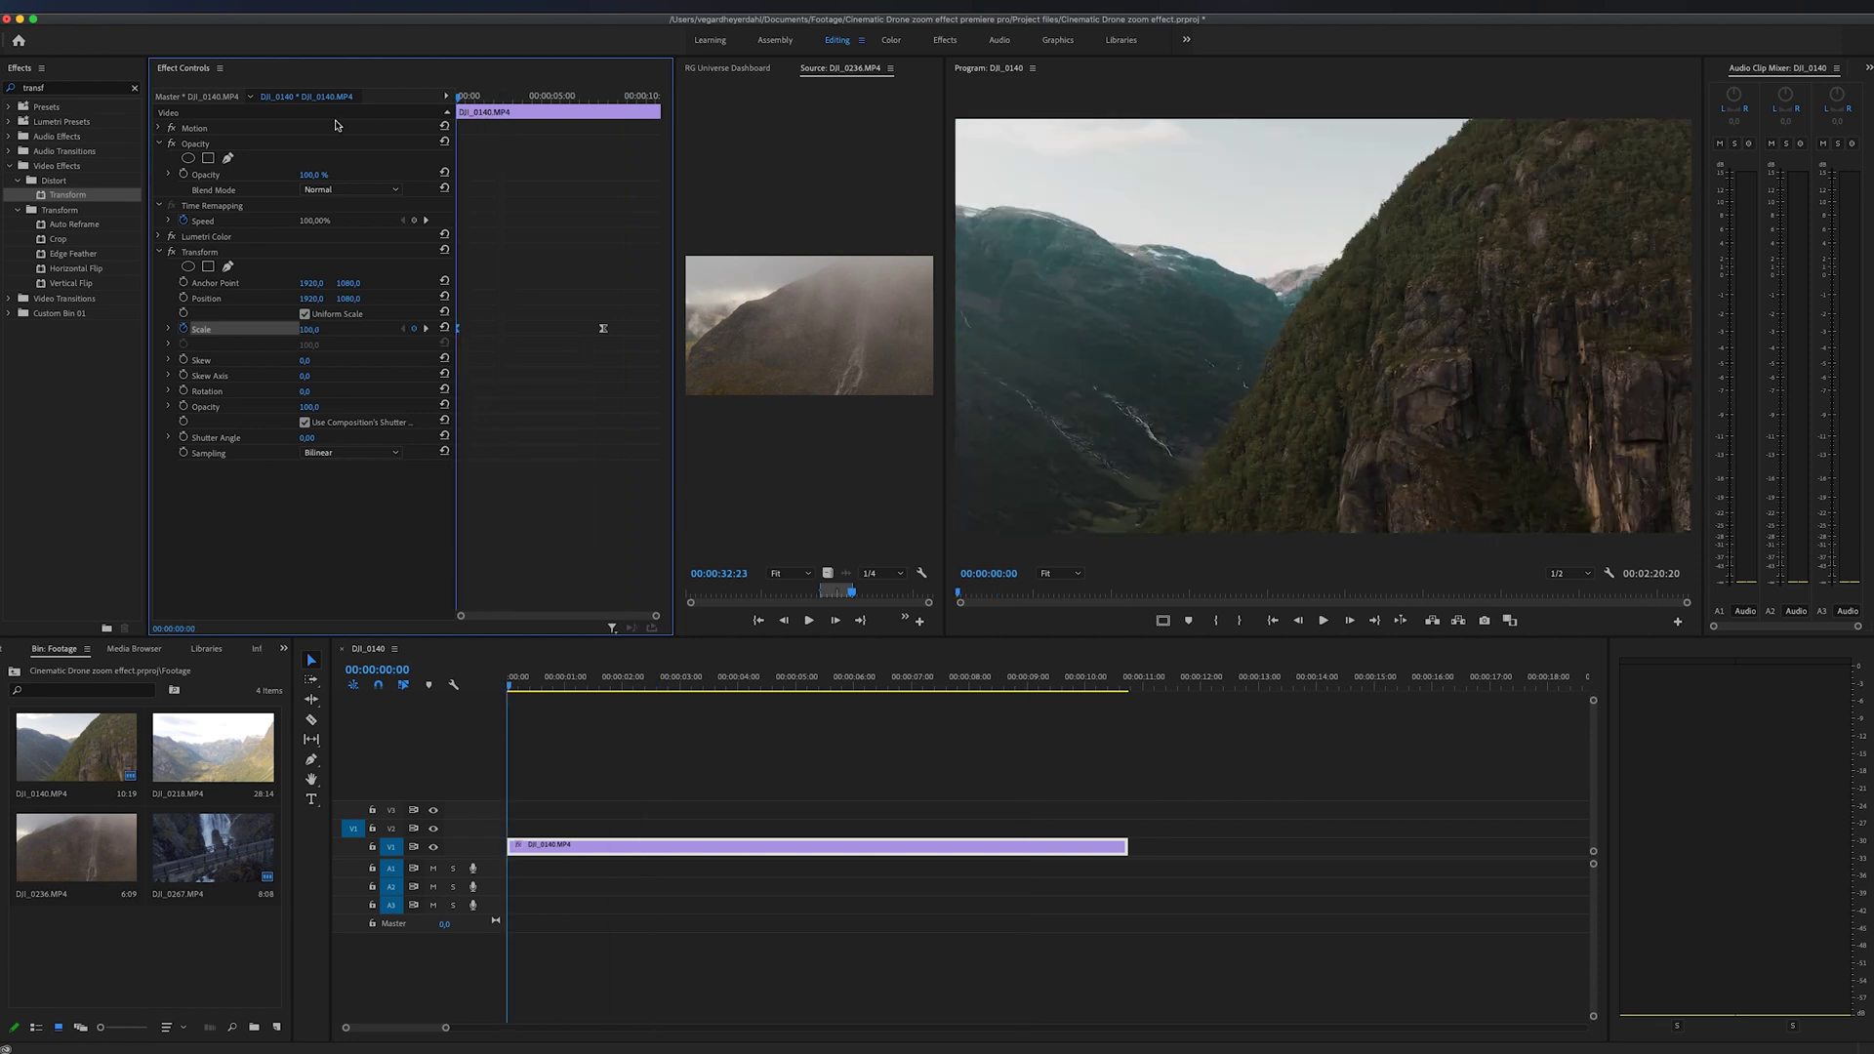
pyautogui.press('space')
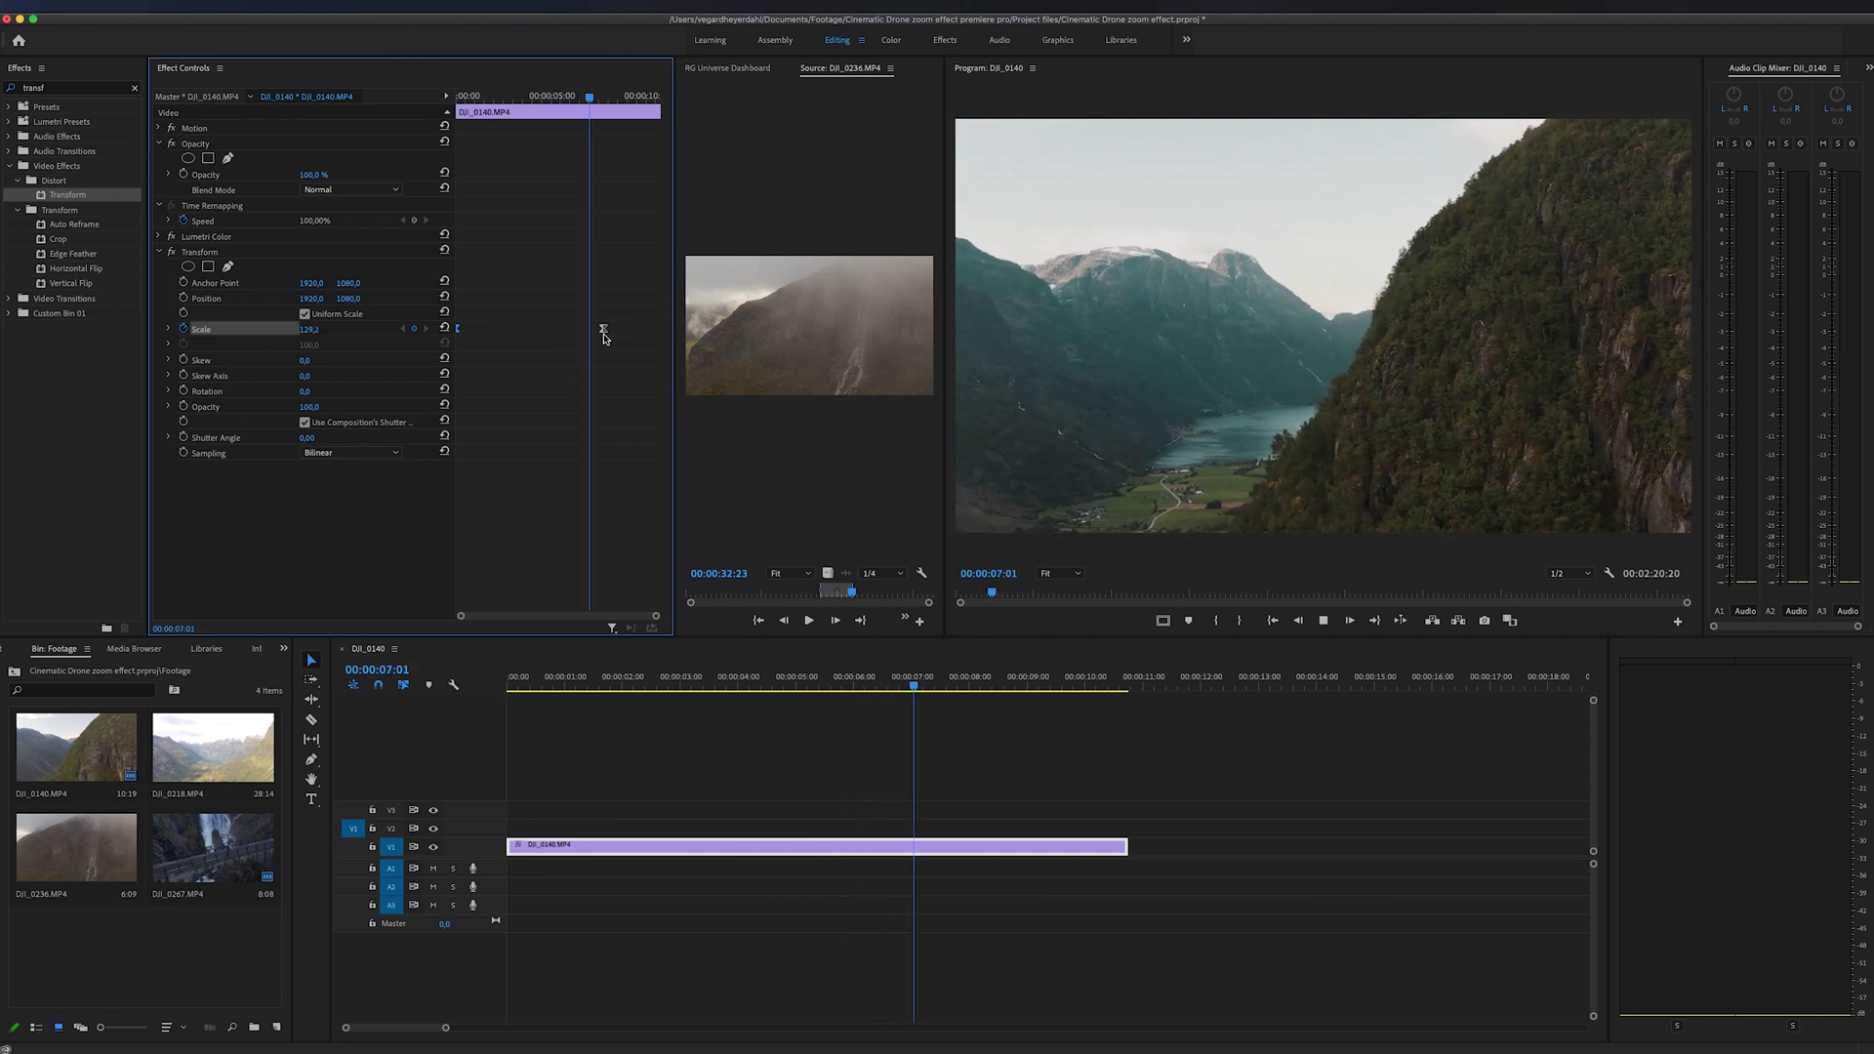
pyautogui.press('space')
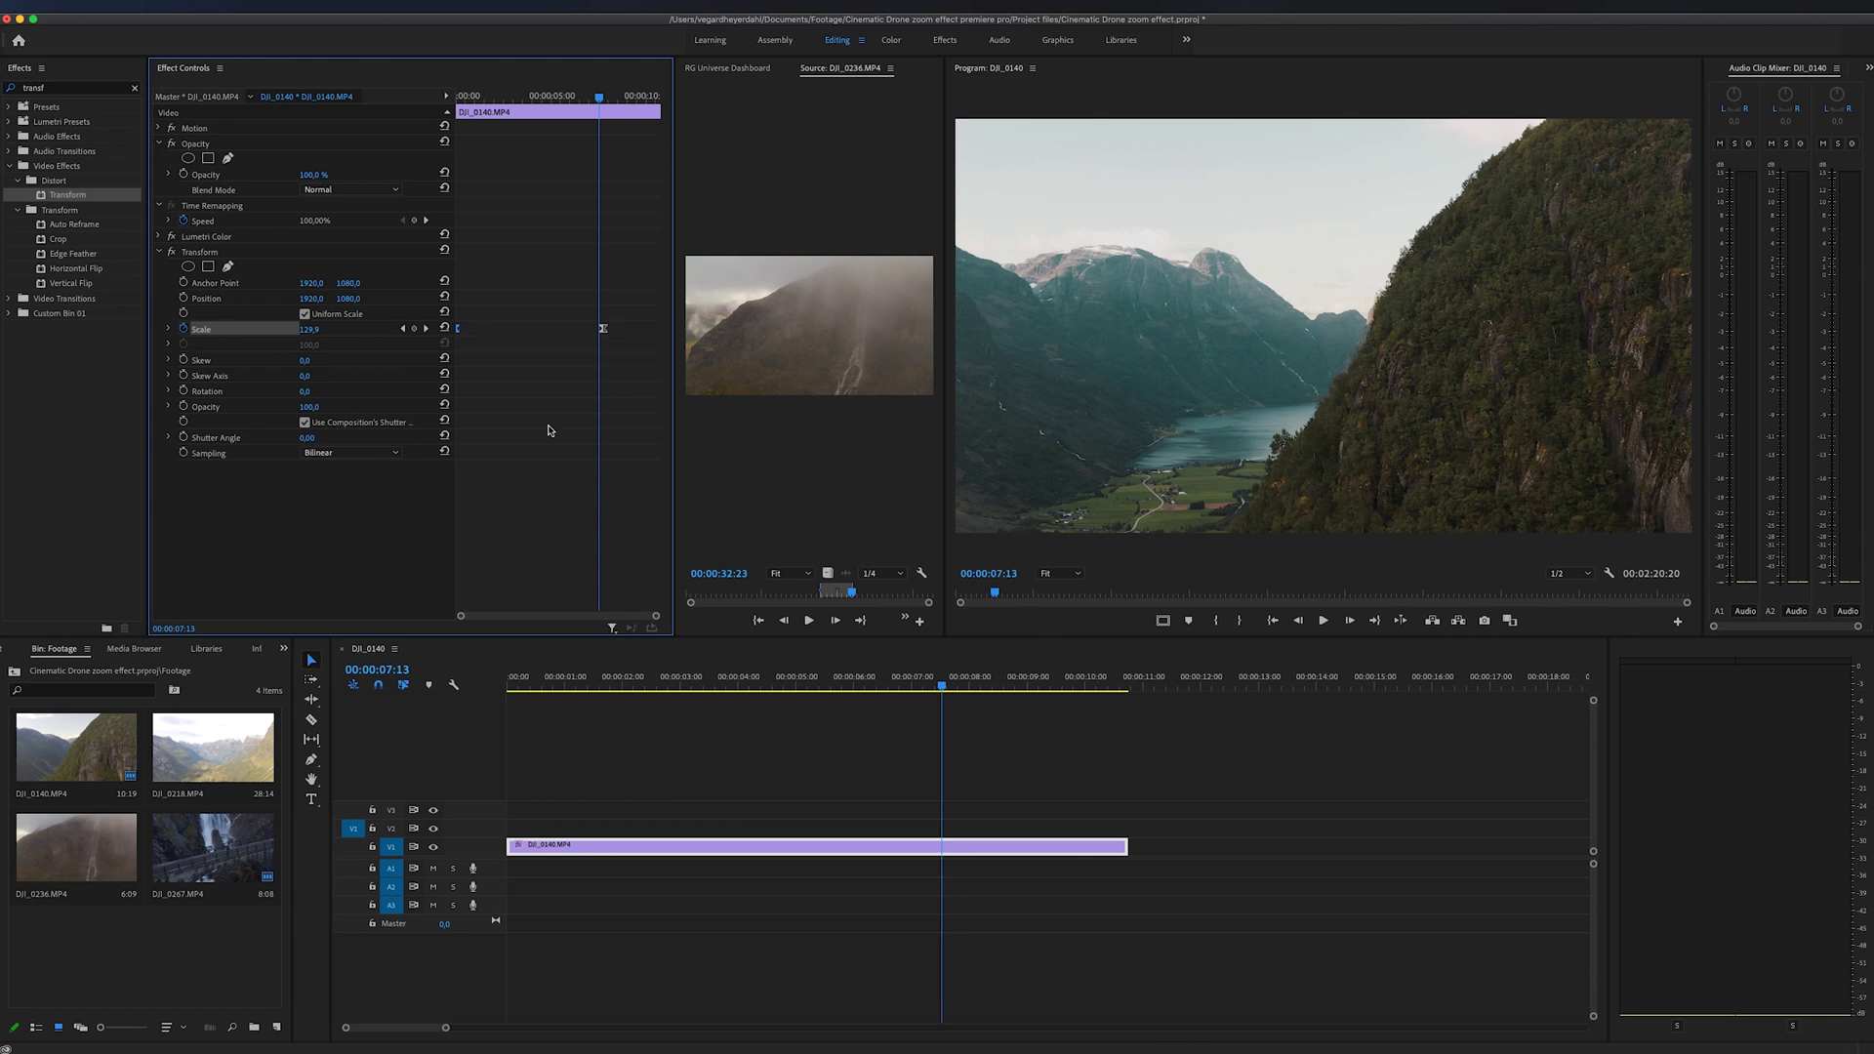
# Turn off Use Composition's Shutter Angle and set Transform's Shutter Angle to 180.
pyautogui.click(313, 444)
pyautogui.click(311, 439)
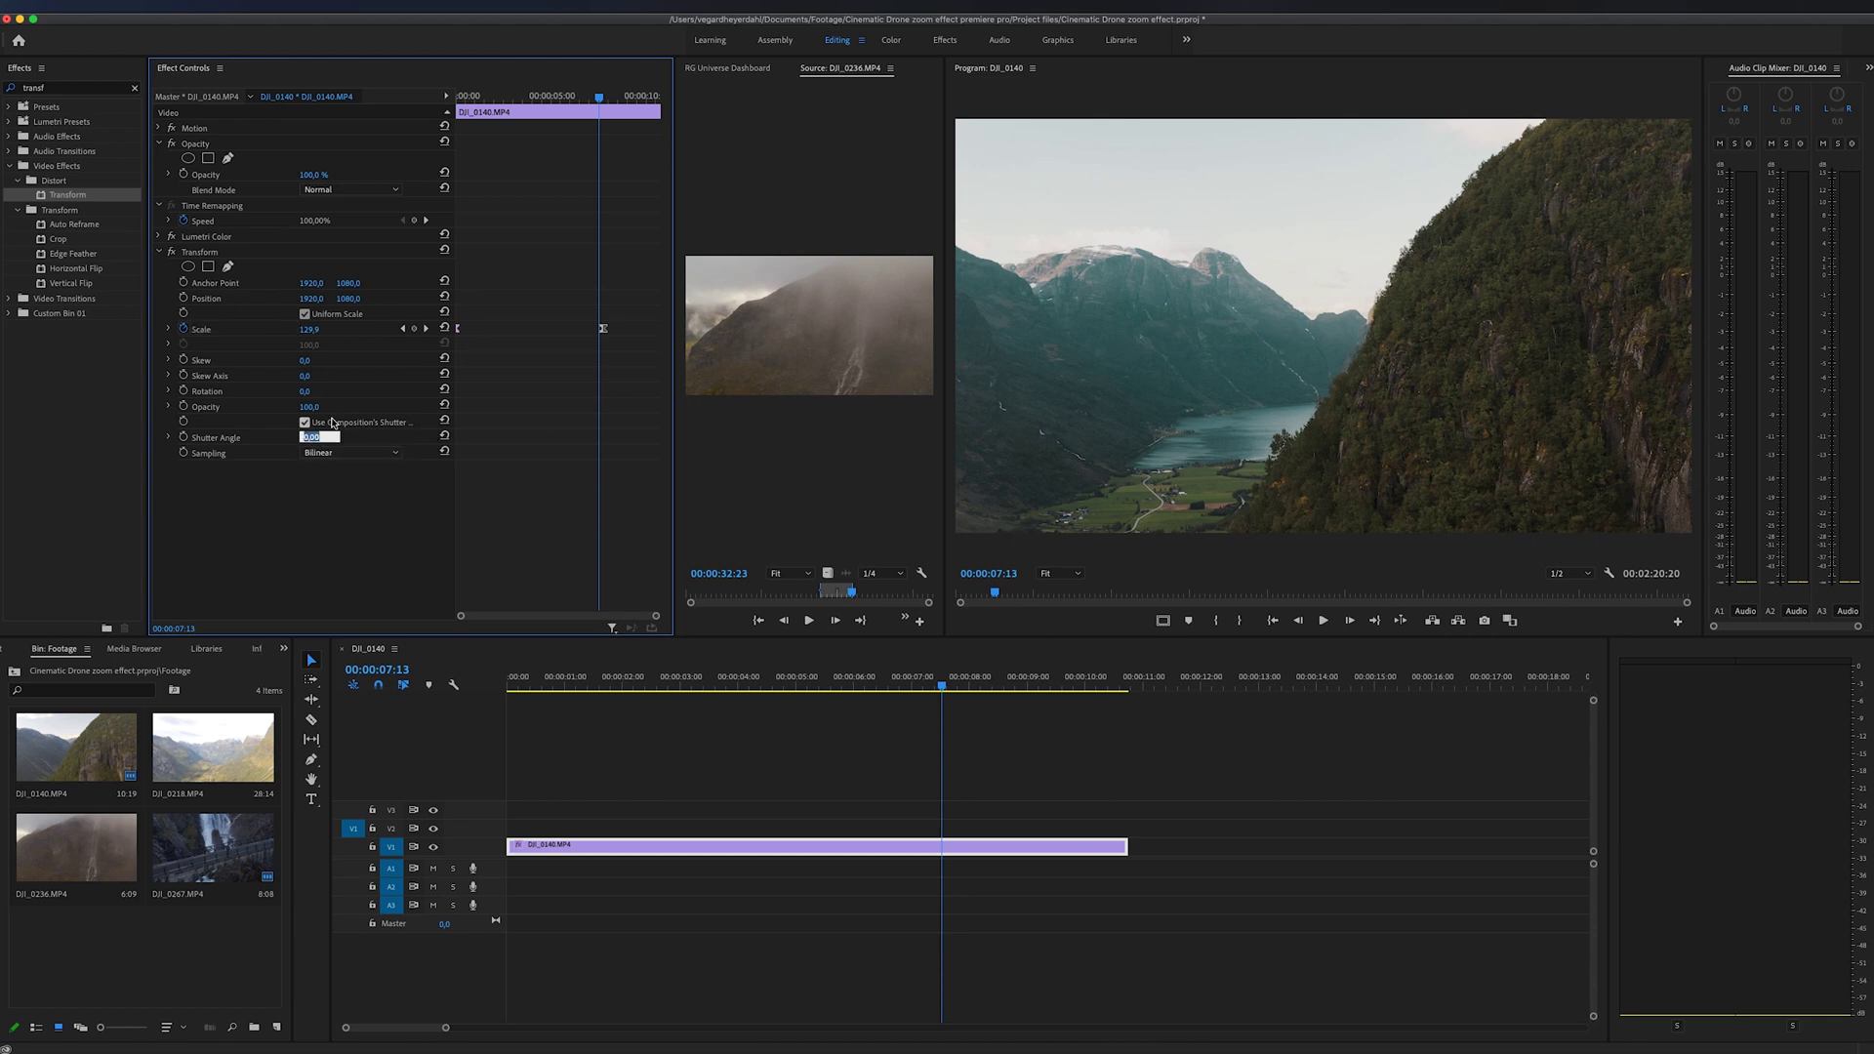
pyautogui.write('180')
pyautogui.press('Return')
pyautogui.moveTo(527, 676); pyautogui.dragTo(481, 686)
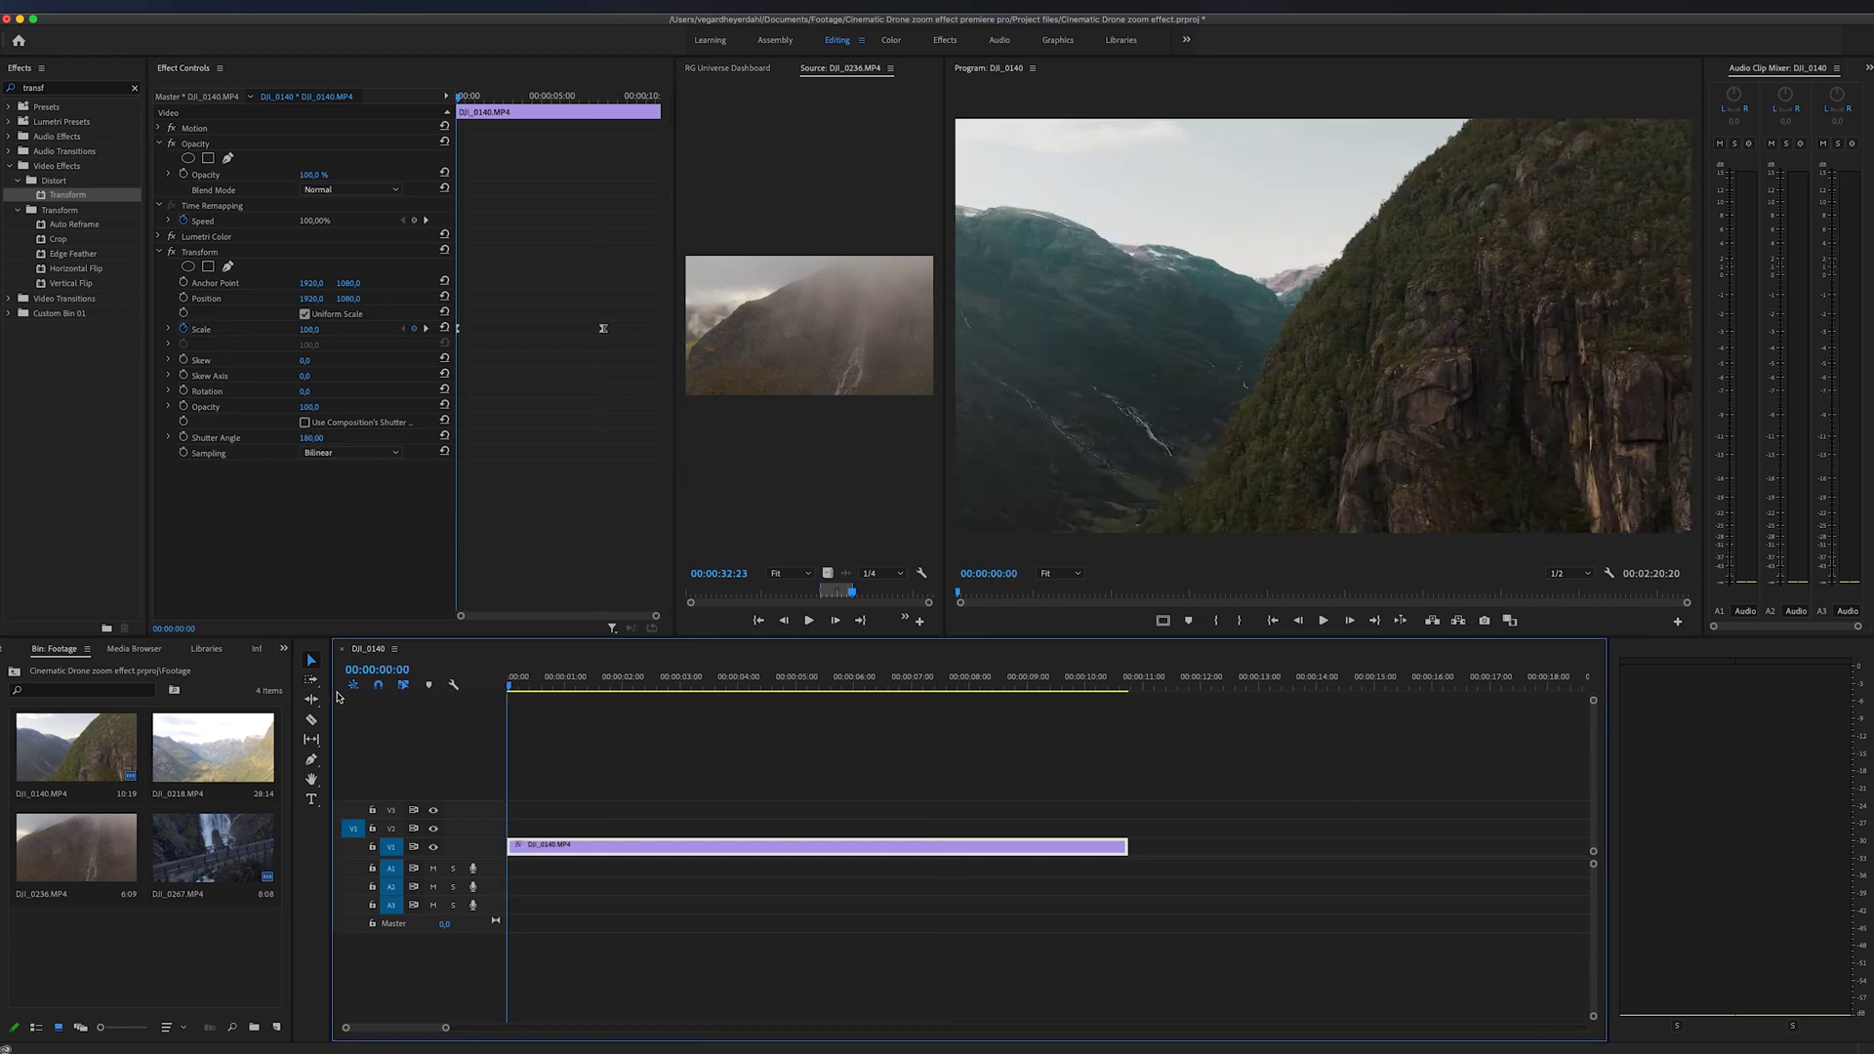